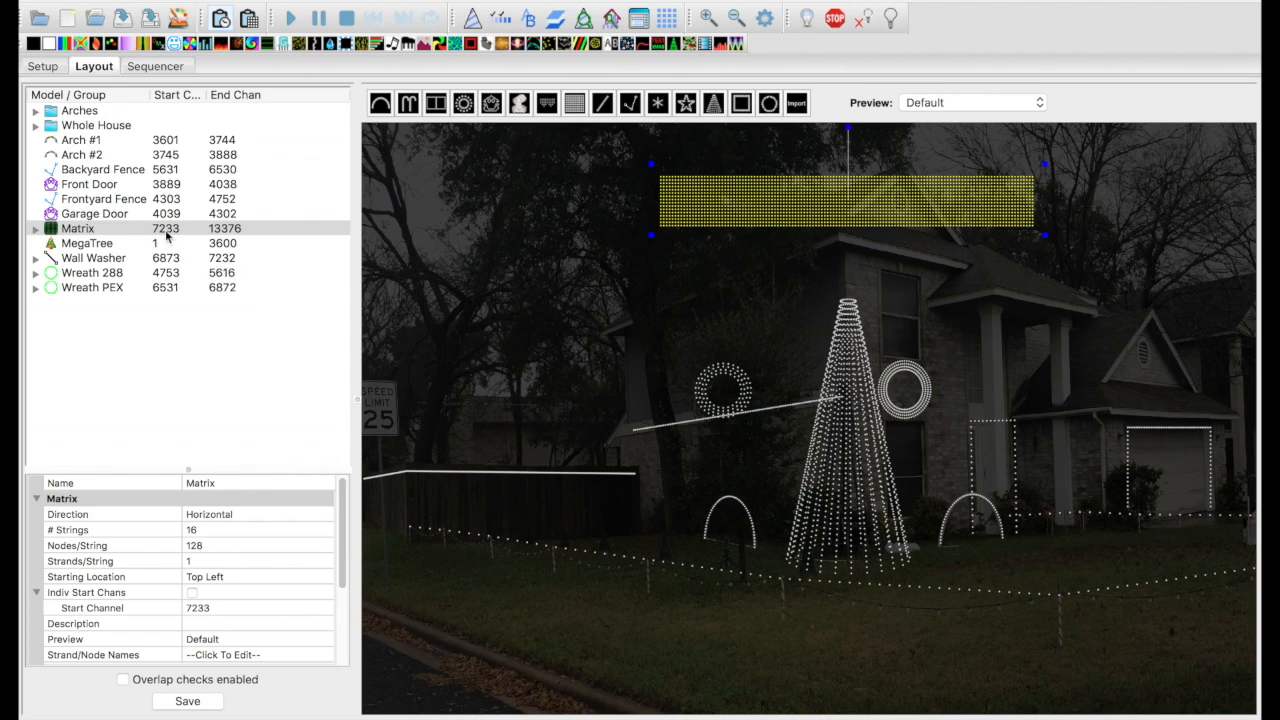
- Confirm in Setup that the Matrix output spans universes 16–27, then return to Layout
{"action": "left_click", "coordinate": [43, 66]}
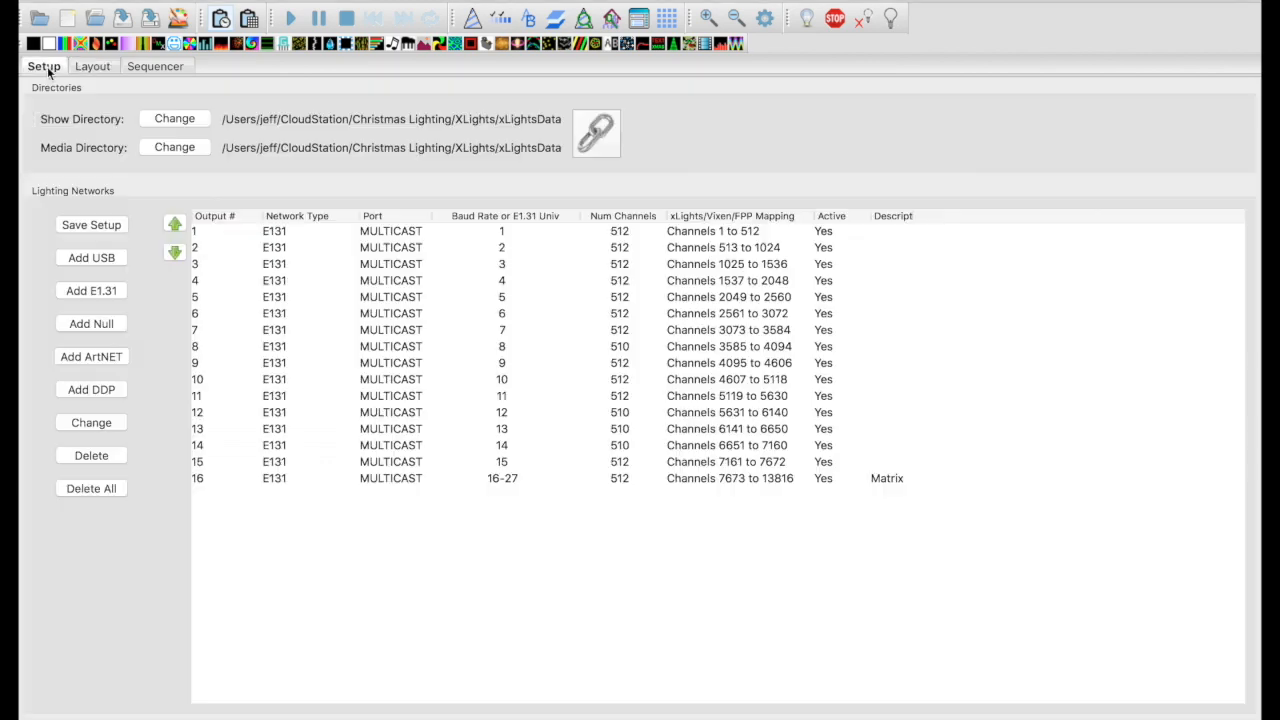
{"action": "left_click", "coordinate": [388, 482]}
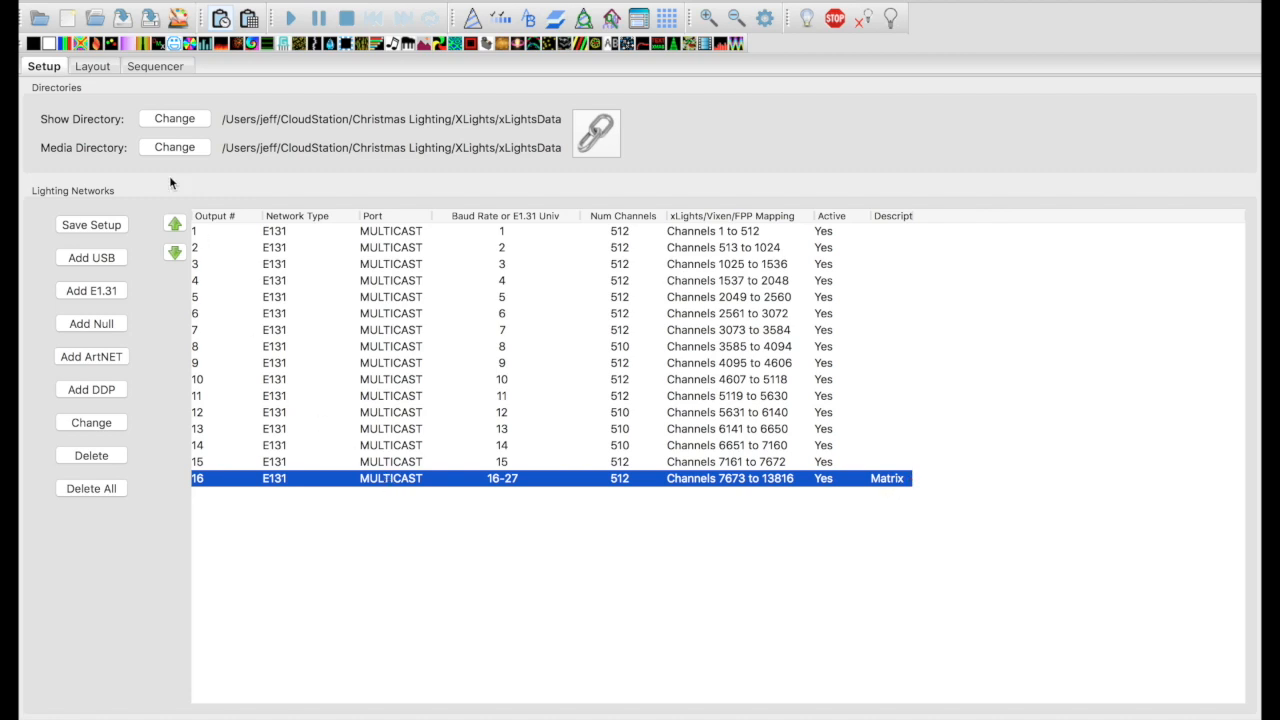
{"action": "left_click", "coordinate": [92, 66]}
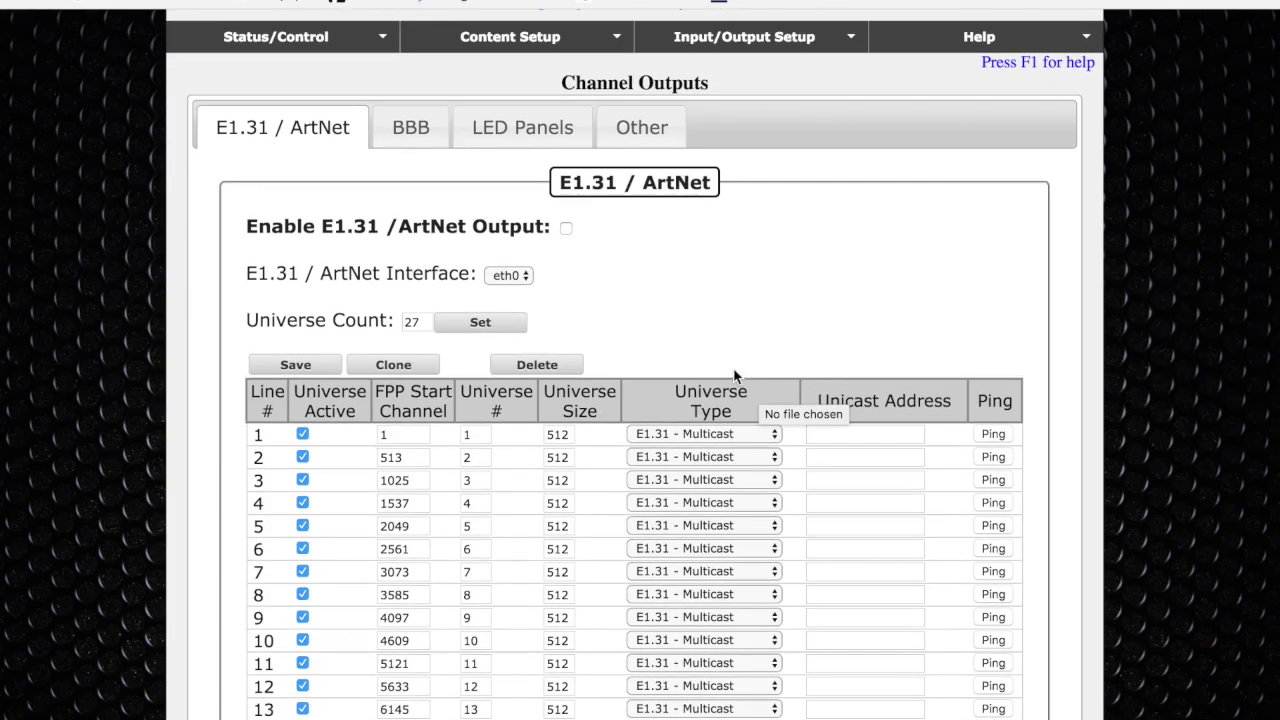
{"action": "scroll", "coordinate": [735, 375], "scroll_direction": "down", "scroll_amount": 3}
{"action": "scroll", "coordinate": [735, 375], "scroll_direction": "down", "scroll_amount": 3}
{"action": "scroll", "coordinate": [735, 375], "scroll_direction": "down", "scroll_amount": 2}
{"action": "scroll", "coordinate": [735, 375], "scroll_direction": "up", "scroll_amount": 5}
{"action": "scroll", "coordinate": [735, 375], "scroll_direction": "down", "scroll_amount": 2}
{"action": "scroll", "coordinate": [735, 375], "scroll_direction": "up", "scroll_amount": 4}
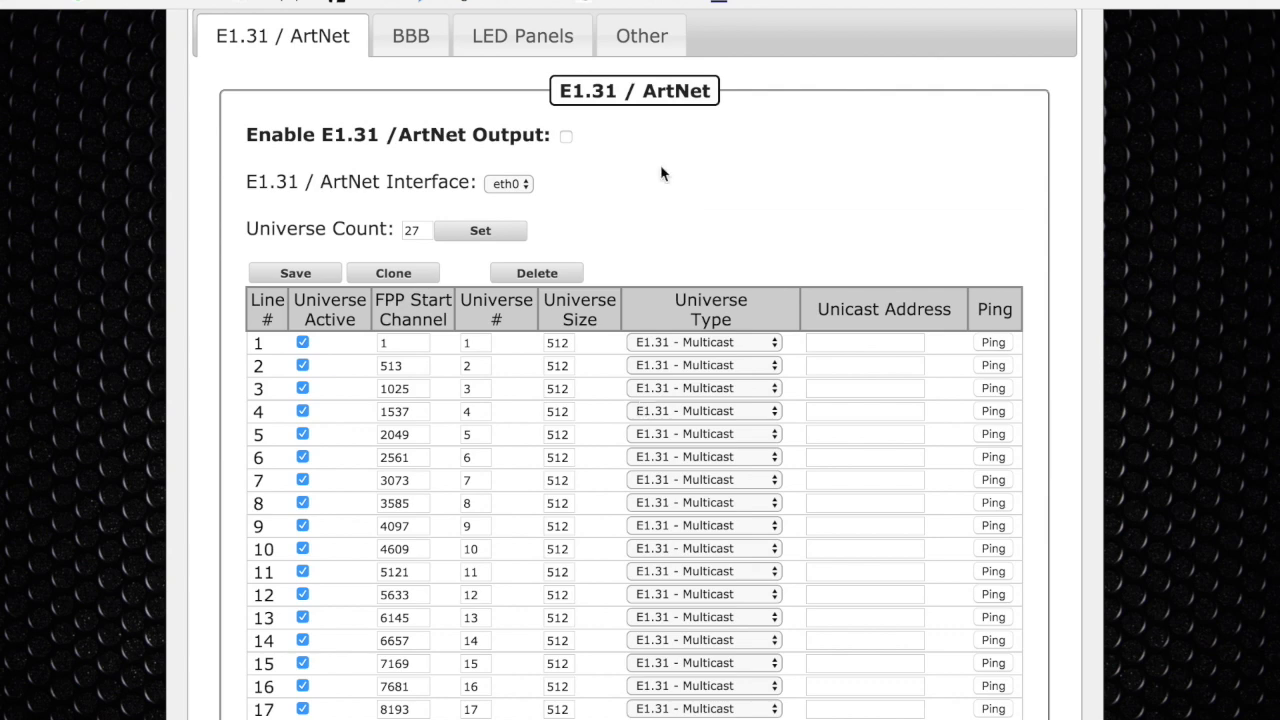
- Show FPP's LED Panels channel output settings, glancing at the BBB tab on the way
{"action": "left_click", "coordinate": [522, 36]}
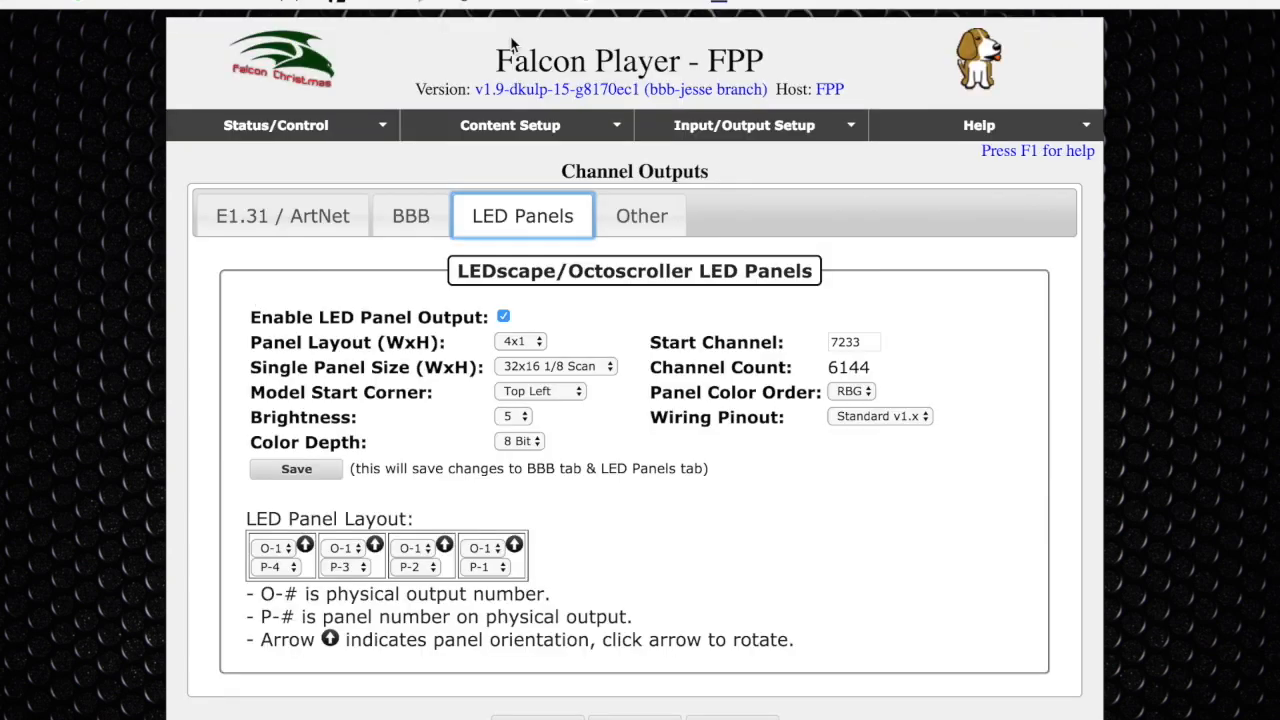
{"action": "left_click", "coordinate": [410, 216]}
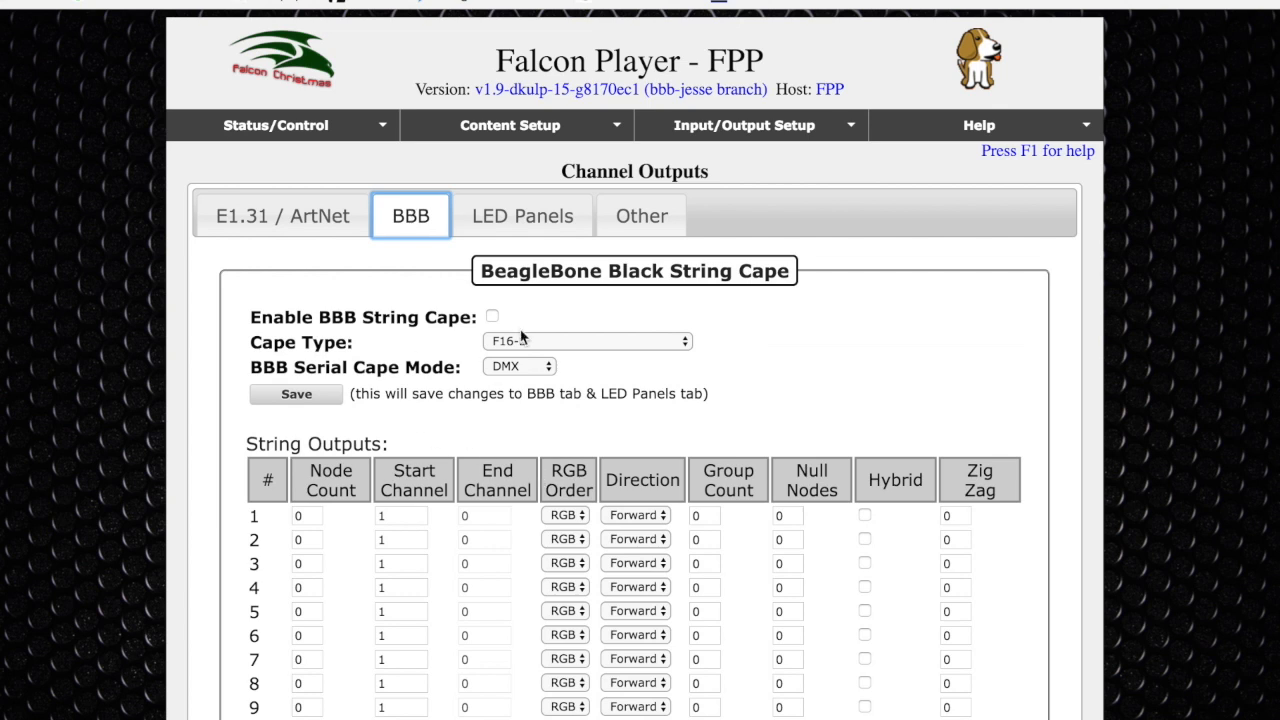
{"action": "left_click", "coordinate": [522, 216]}
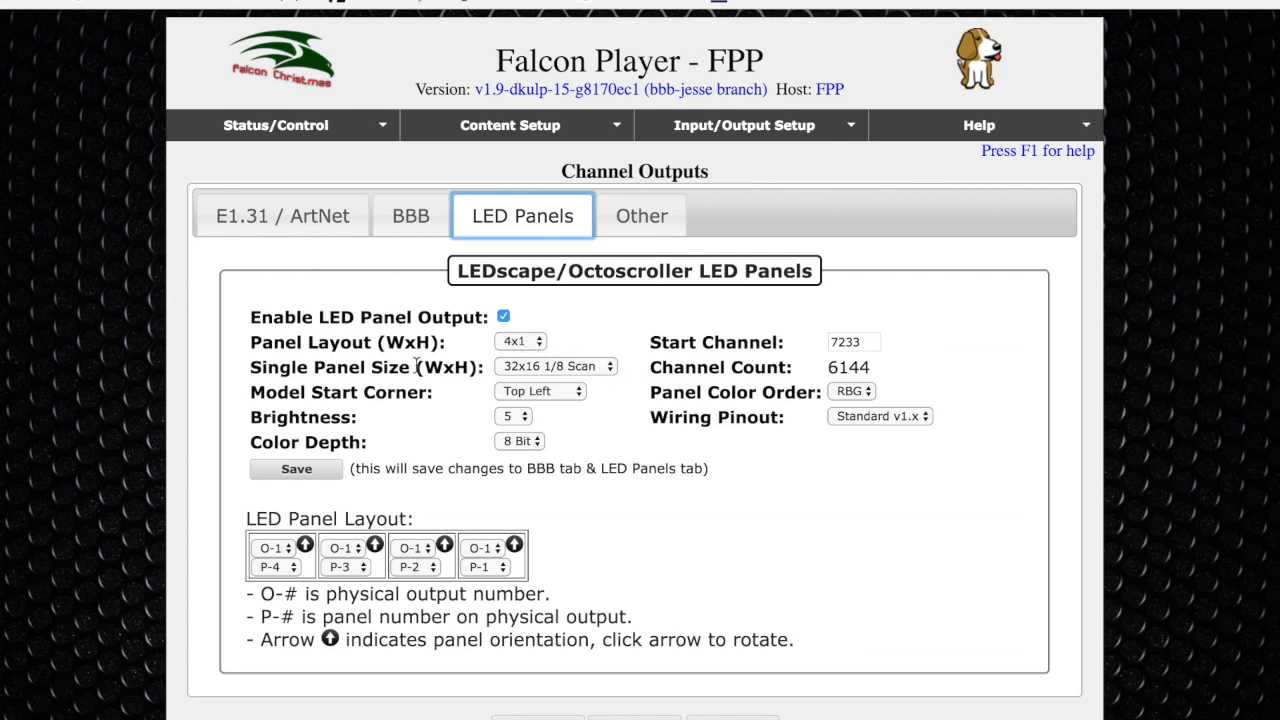
- Review and keep the 4x1 panel layout, 32x16 1/8 Scan panel size and RBG color order
{"action": "left_click", "coordinate": [538, 342]}
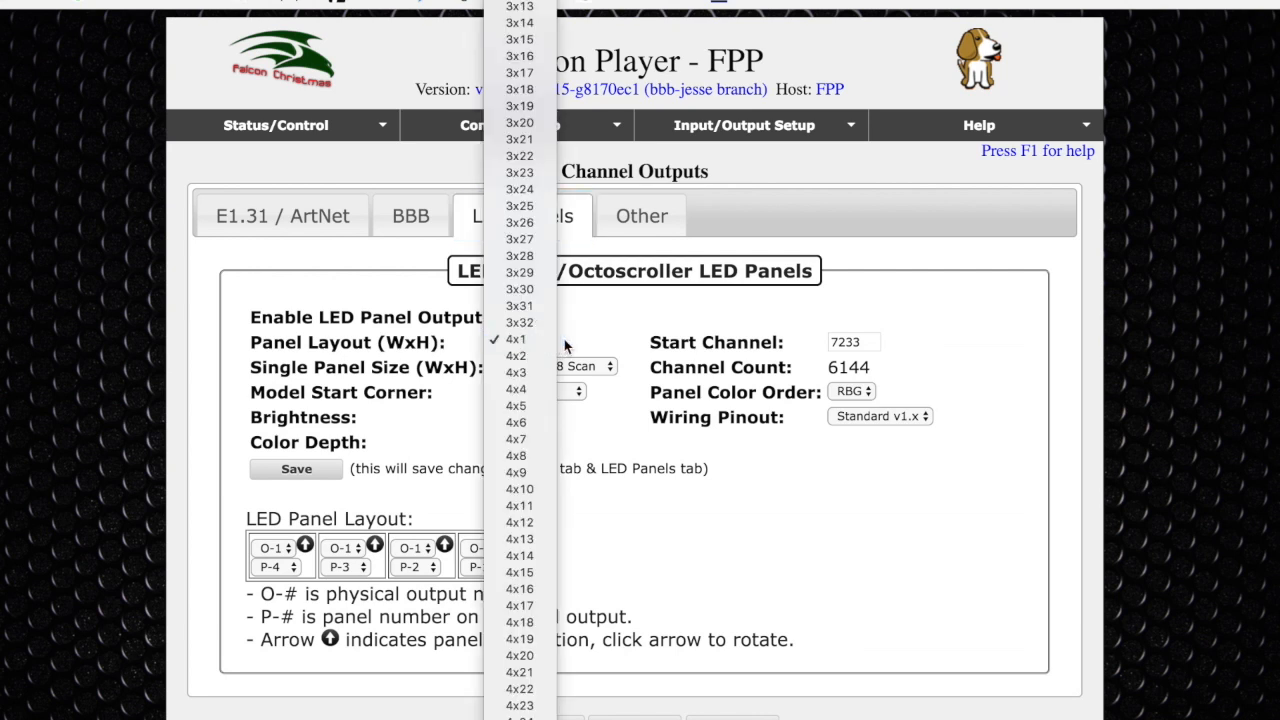
{"action": "left_click", "coordinate": [572, 344]}
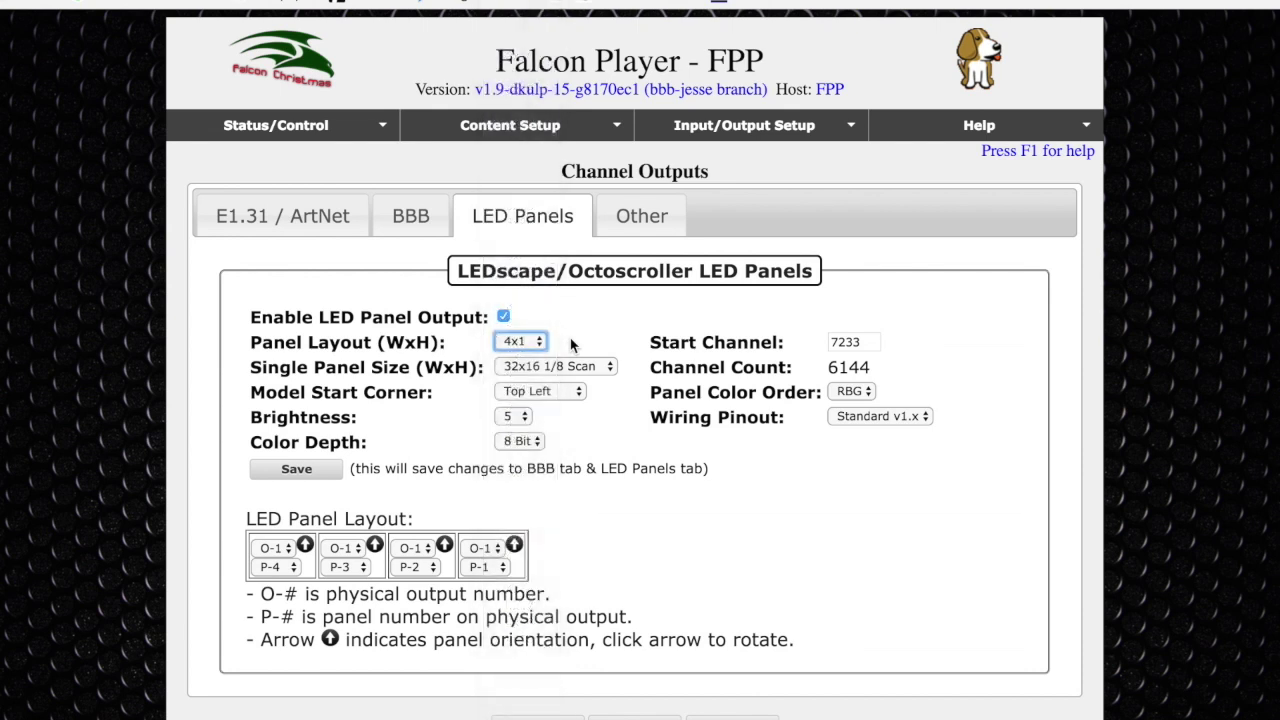
{"action": "left_click", "coordinate": [611, 370]}
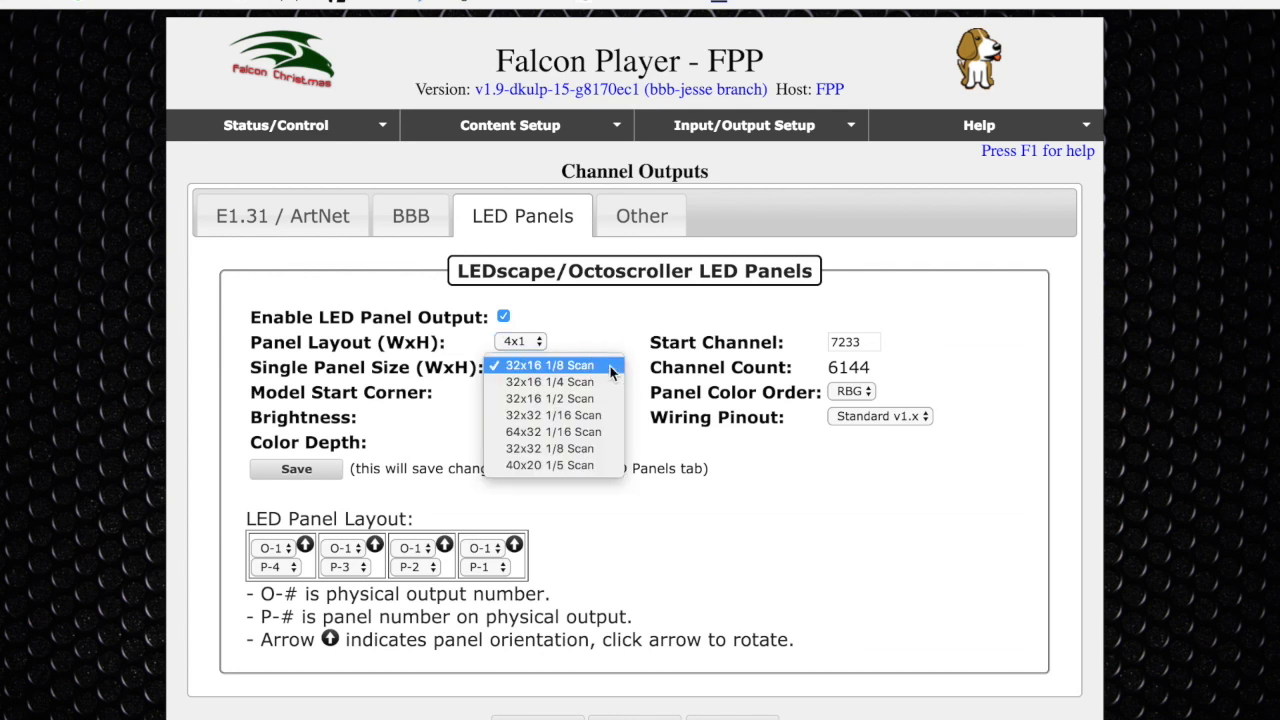
{"action": "left_click", "coordinate": [611, 370]}
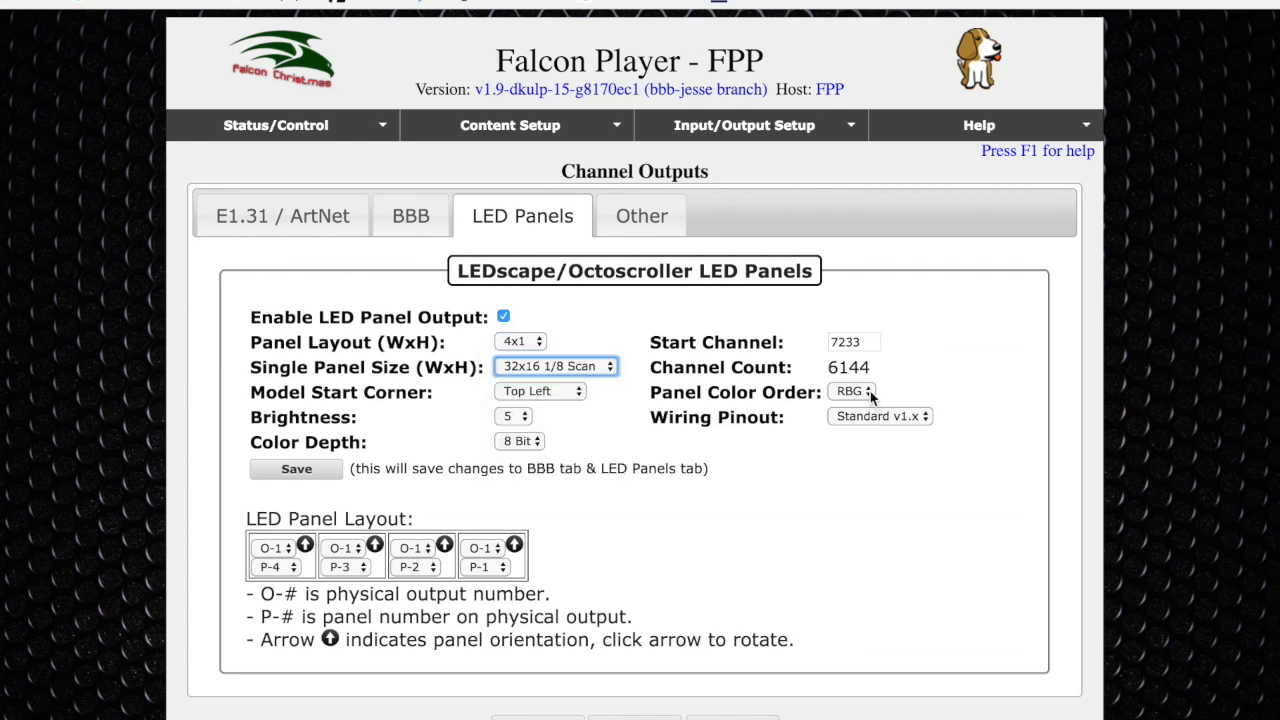
{"action": "left_click", "coordinate": [870, 391]}
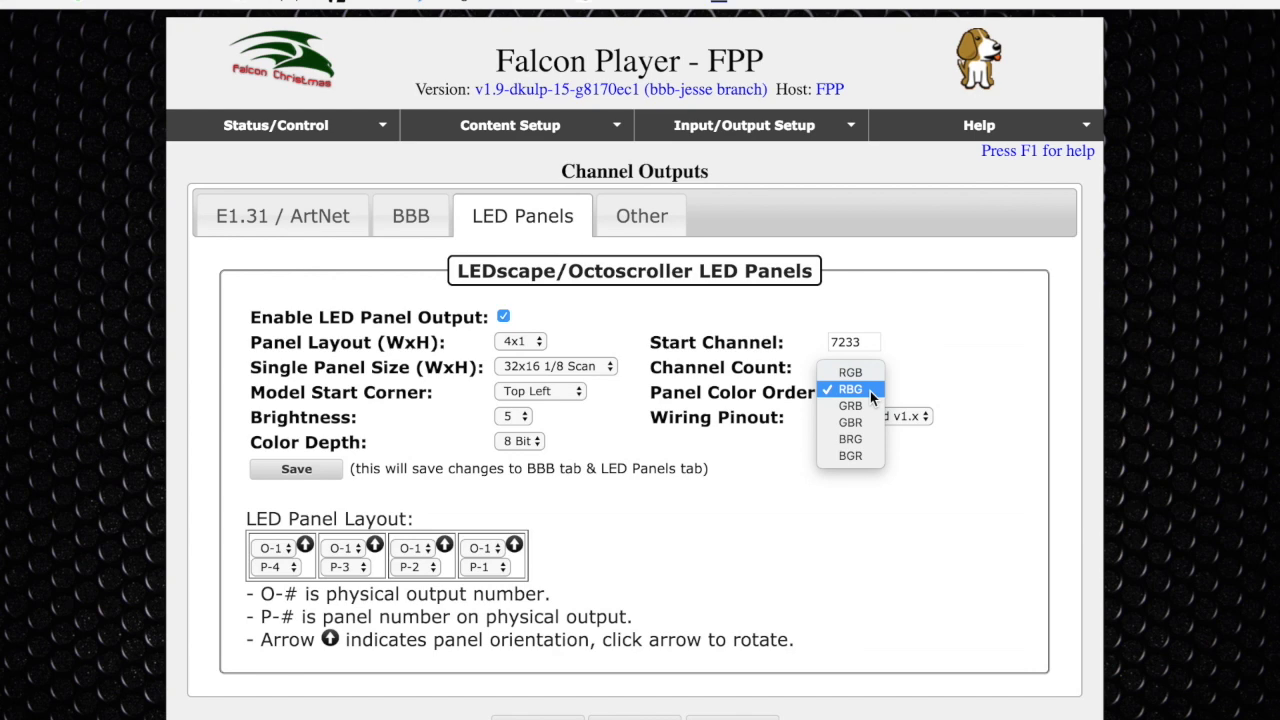
{"action": "left_click", "coordinate": [871, 396]}
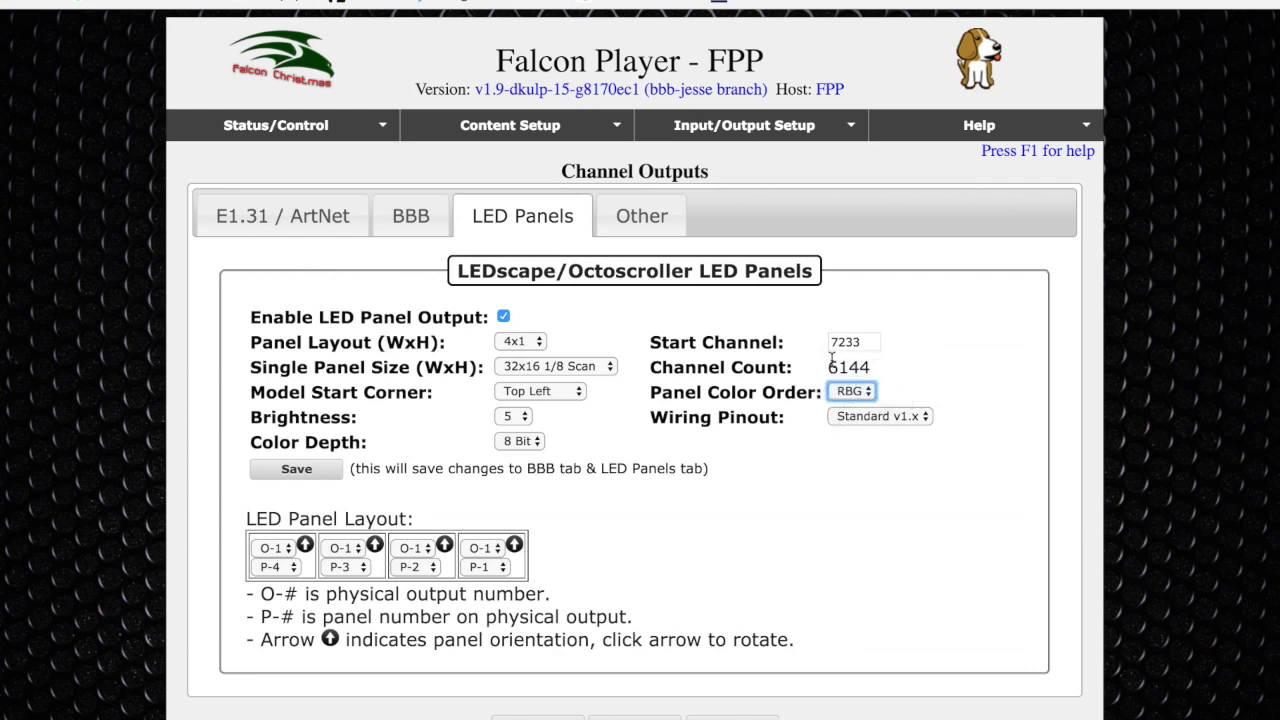
- Use Spotlight to confirm 512*4*3 = 6,144 matches the panel channel count, then dismiss it
{"action": "key", "text": "super+Tab"}
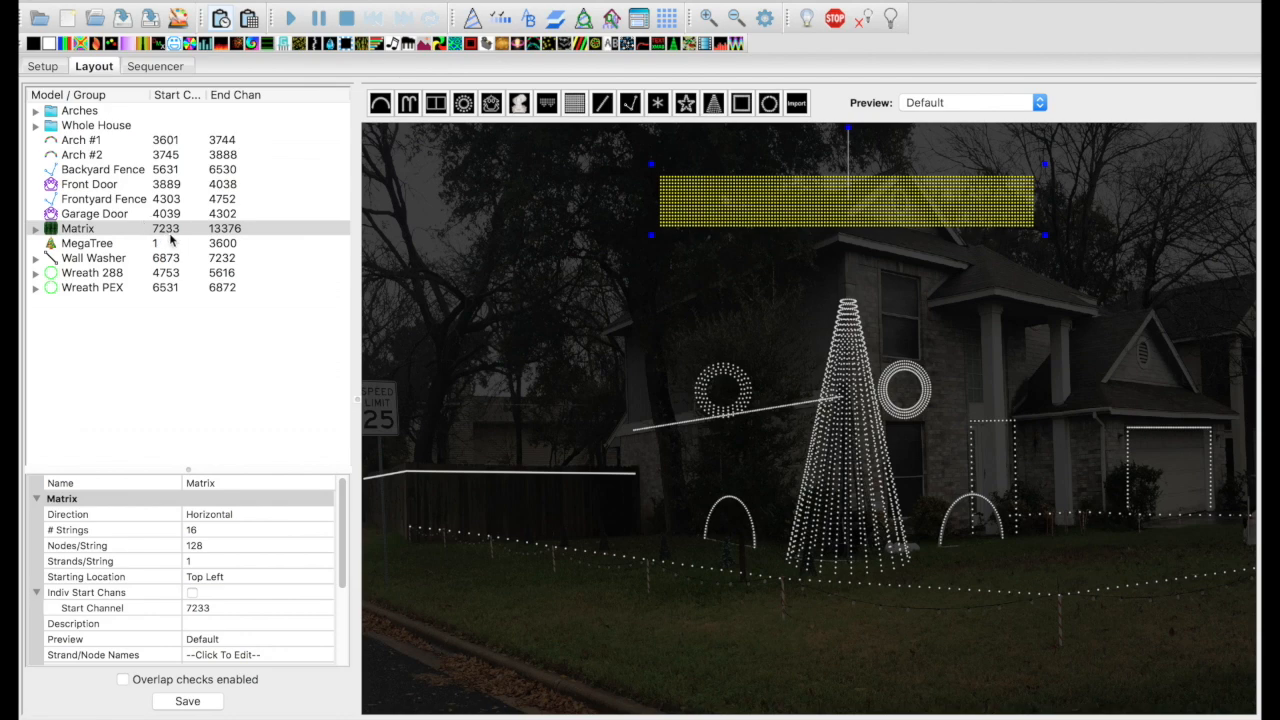
{"action": "key", "text": "super+Tab"}
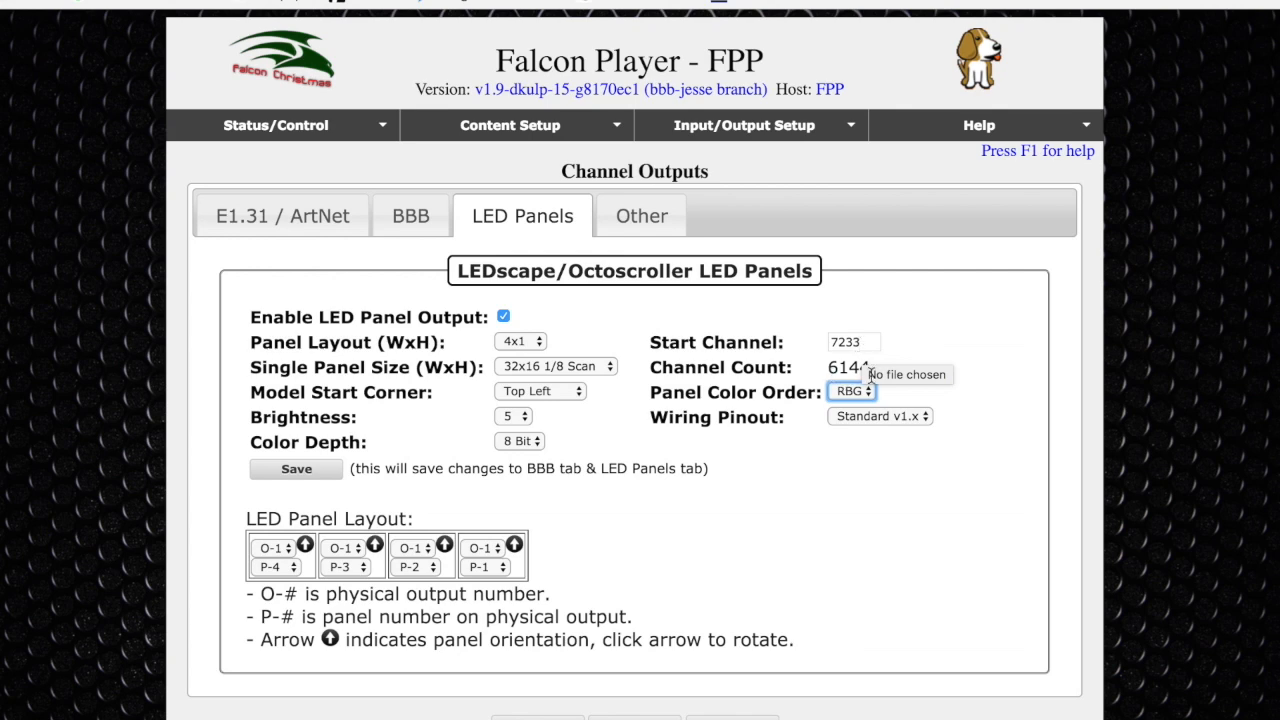
{"action": "key", "text": "super+Tab"}
{"action": "key", "text": "super+space"}
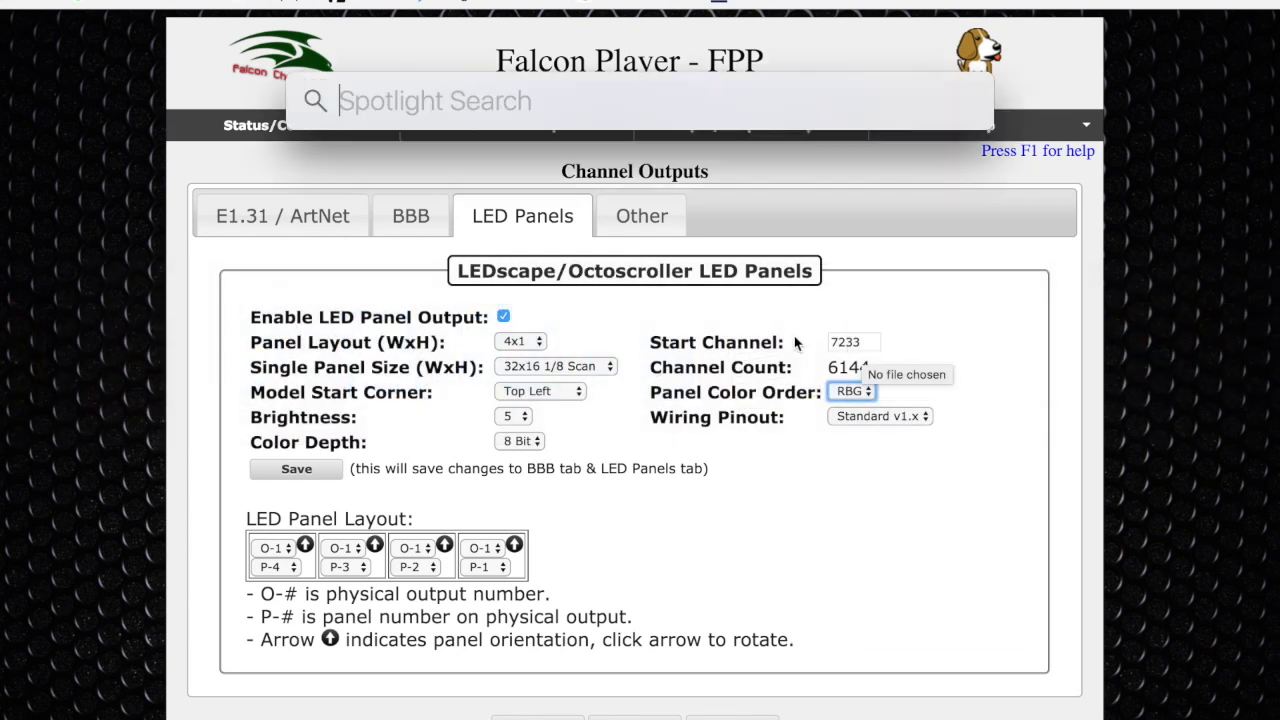
{"action": "type", "text": "512"}
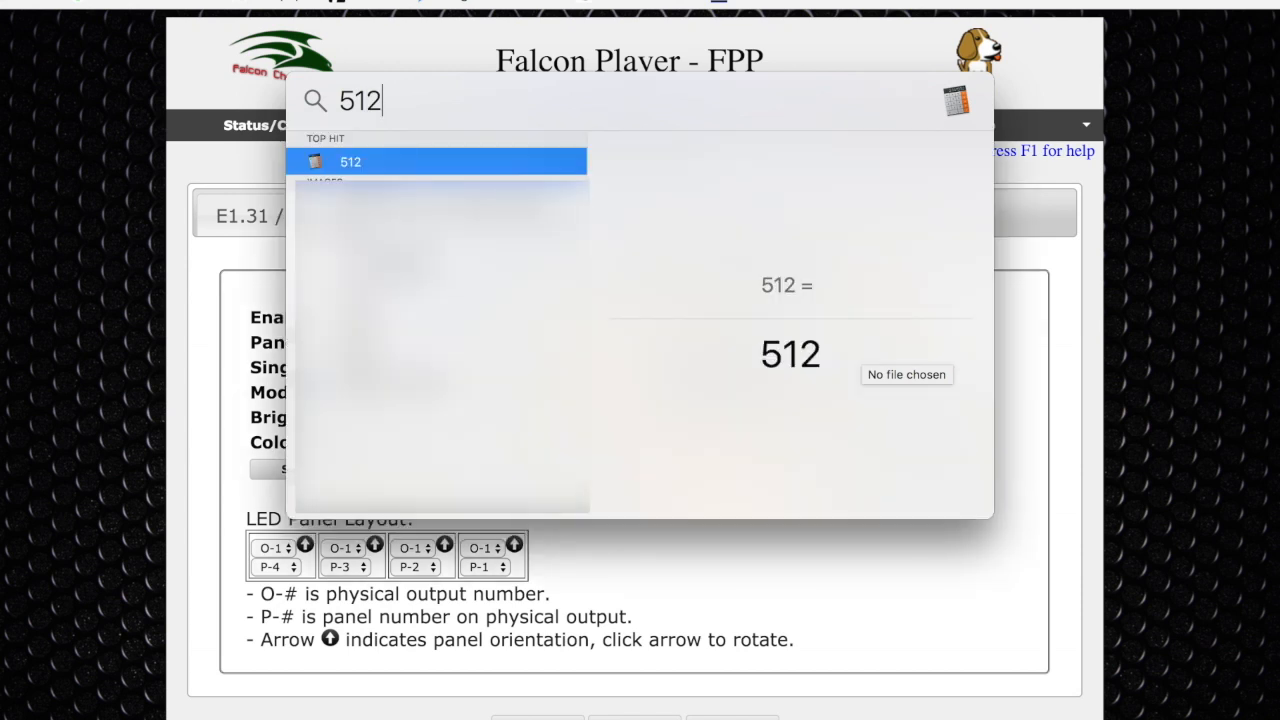
{"action": "type", "text": "*3"}
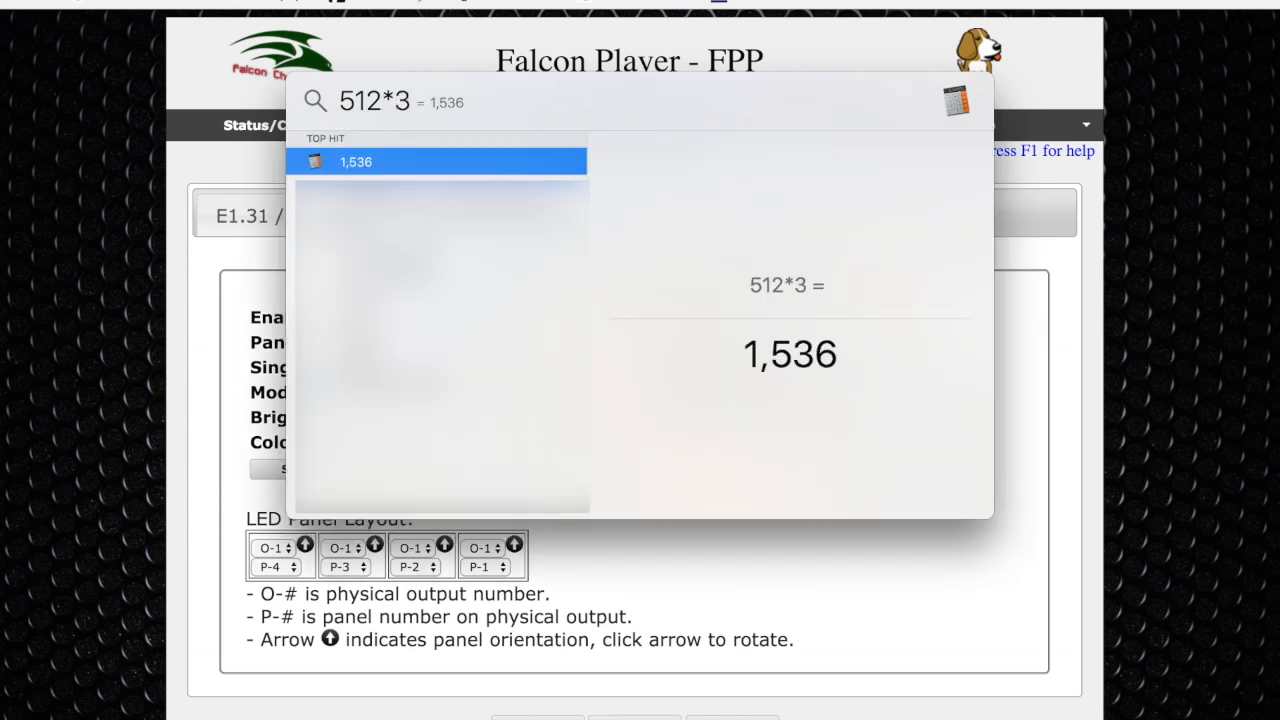
{"action": "key", "text": "BackSpace"}
{"action": "type", "text": "4"}
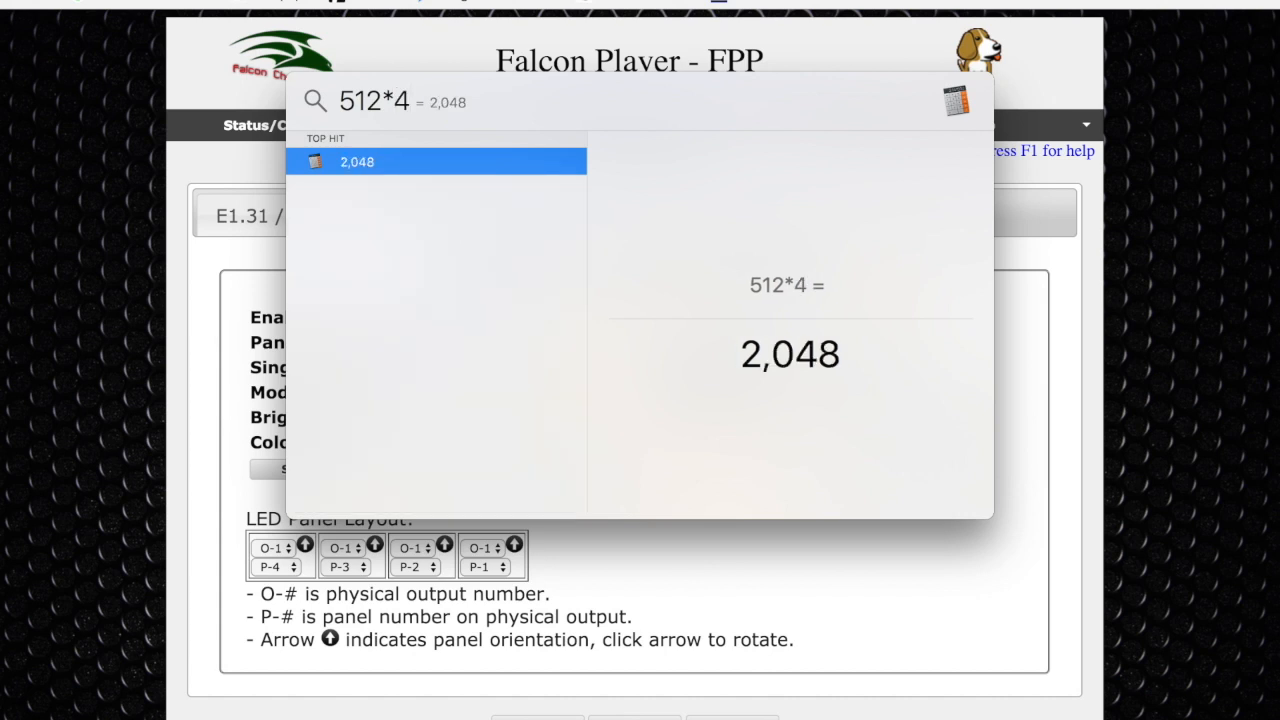
{"action": "type", "text": "*3"}
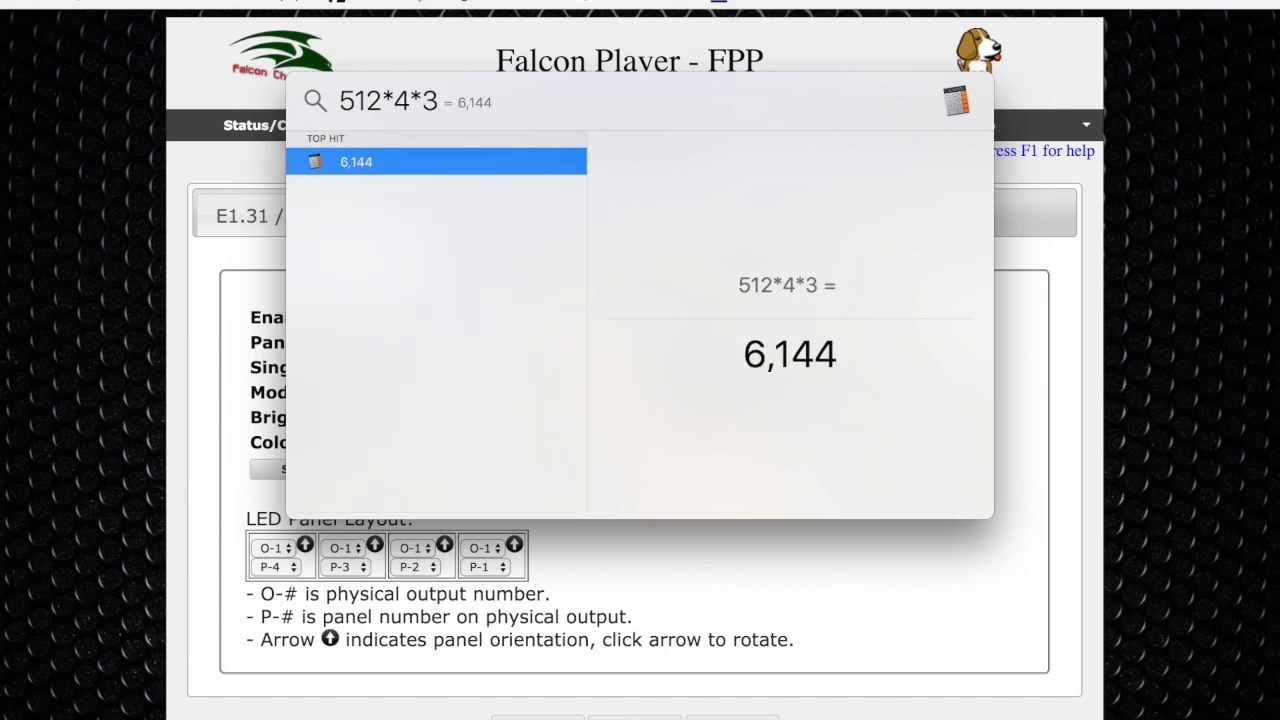
{"action": "key", "text": "Escape"}
{"action": "key", "text": "Escape"}
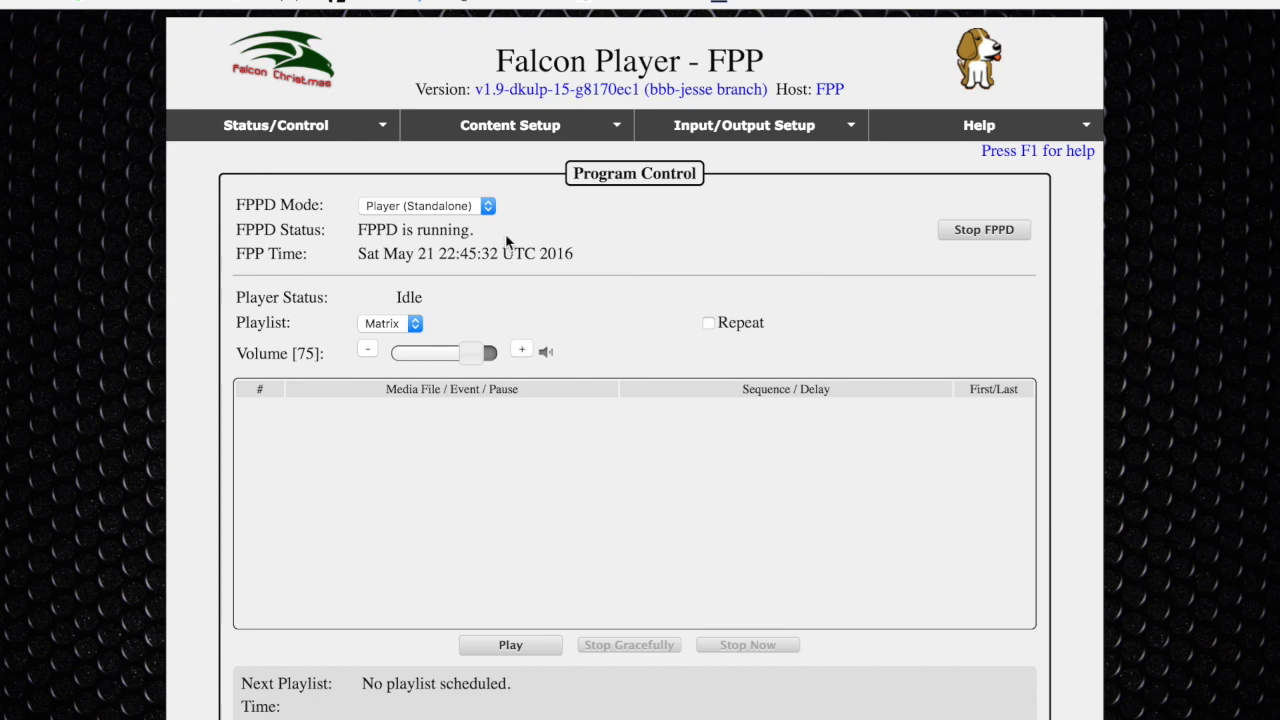
- Set FPPD Mode to Bridge and bring xLights to the front
{"action": "left_click", "coordinate": [489, 208]}
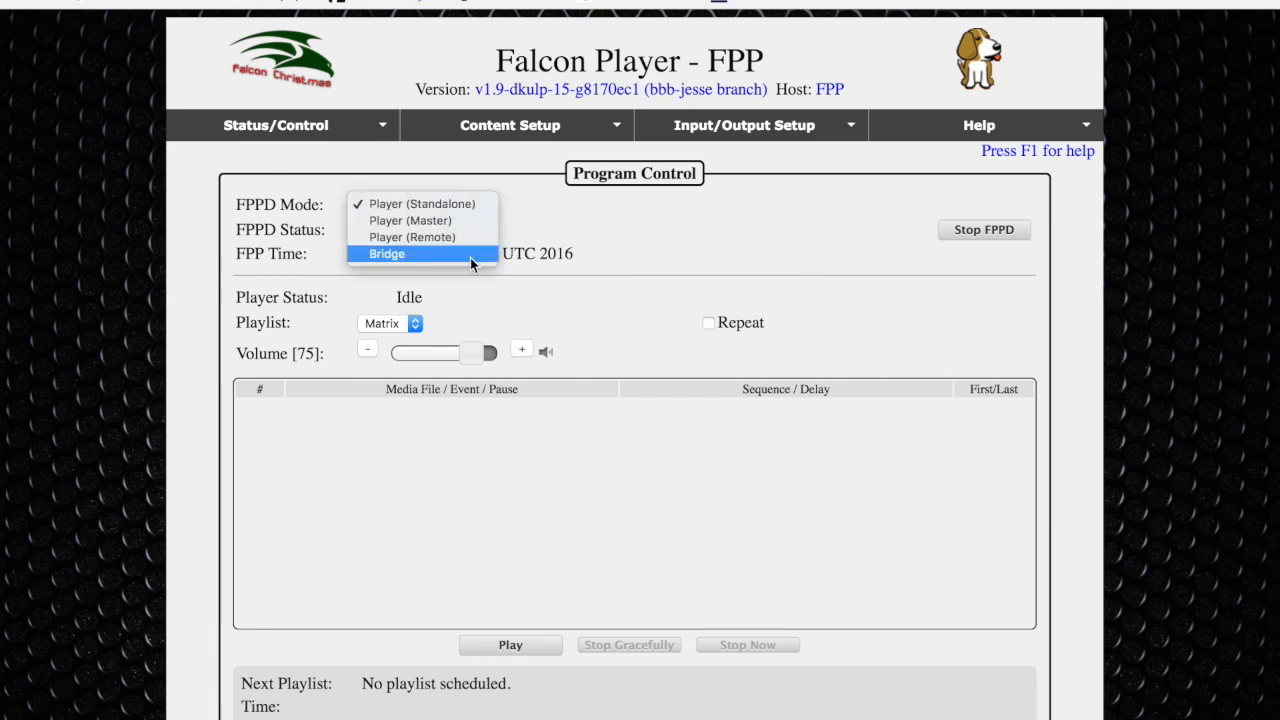
{"action": "left_click", "coordinate": [473, 255]}
{"action": "key", "text": "super+Tab"}
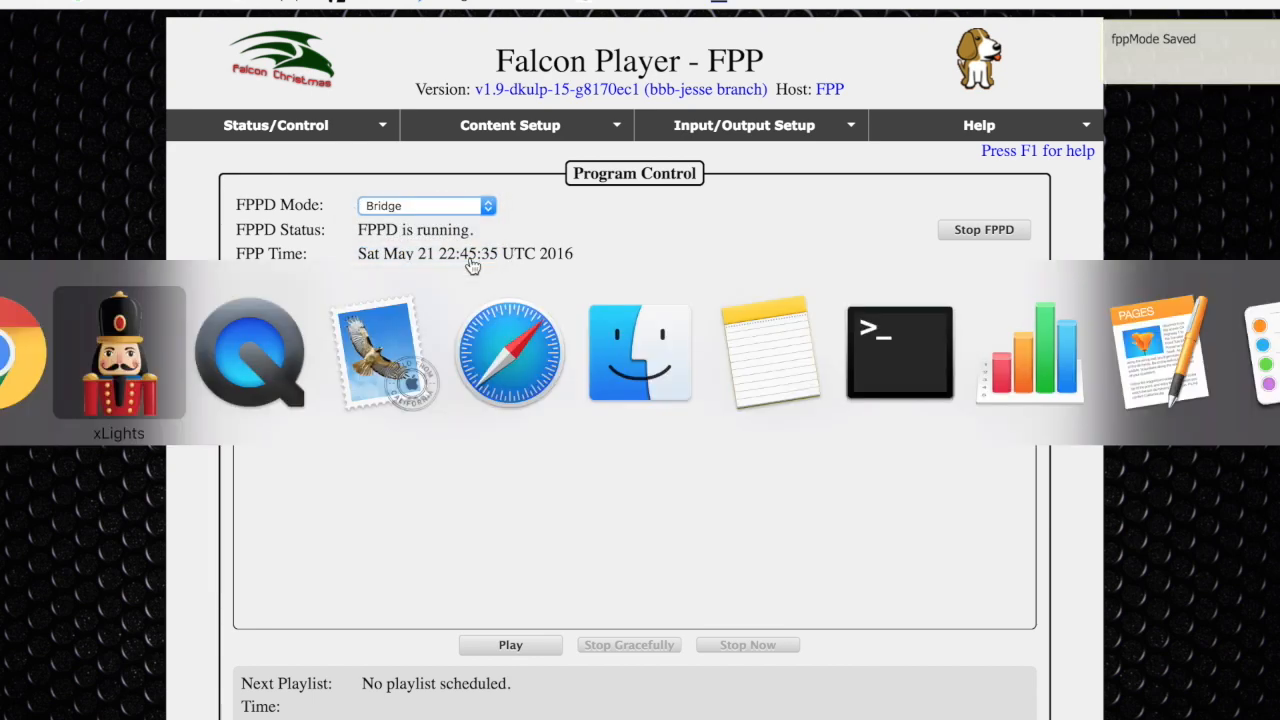
{"action": "key", "text": "super+Tab"}
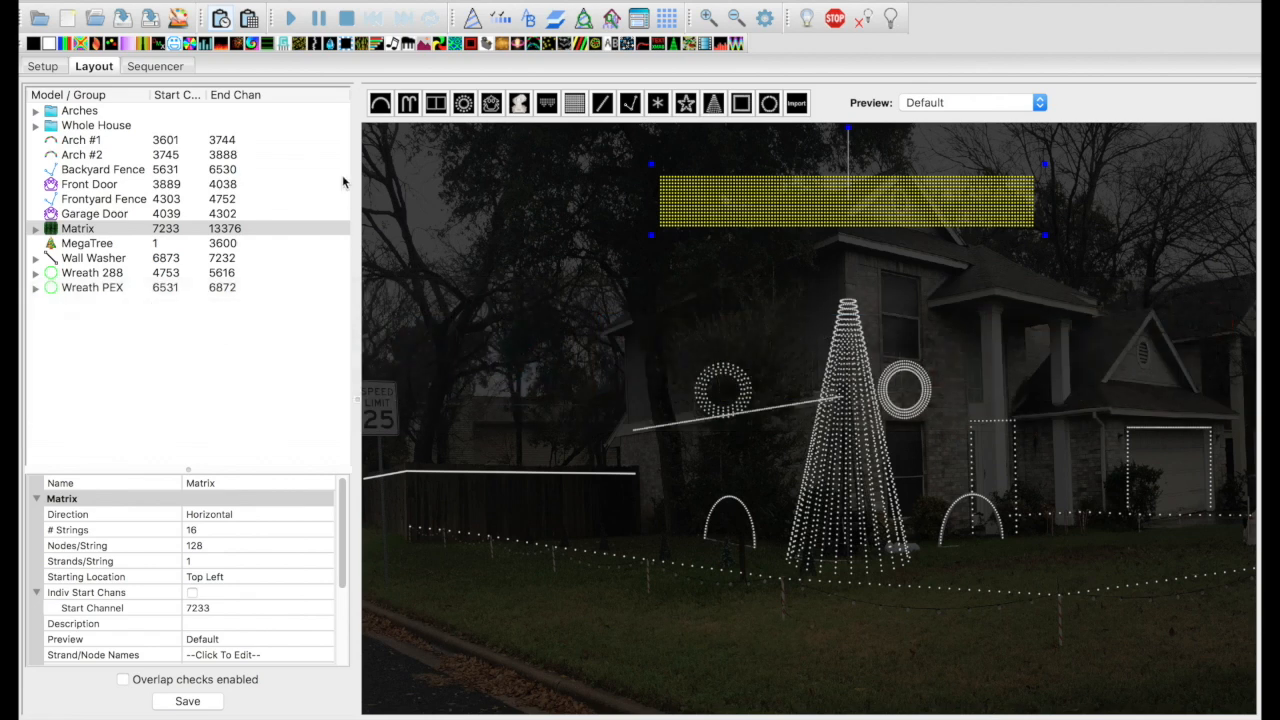
- In the sequencer, set the Text effect's Movement to left, then return to the browser
{"action": "left_click", "coordinate": [155, 66]}
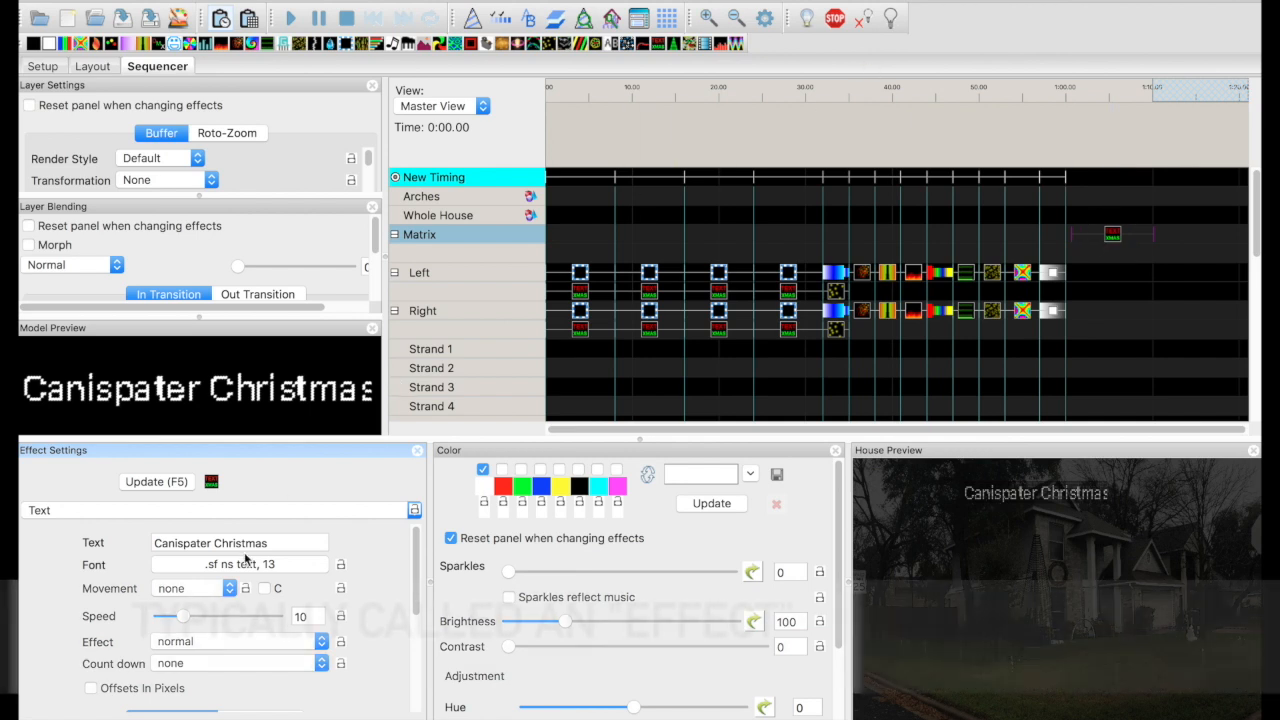
{"action": "left_click", "coordinate": [195, 588]}
{"action": "left_click", "coordinate": [170, 604]}
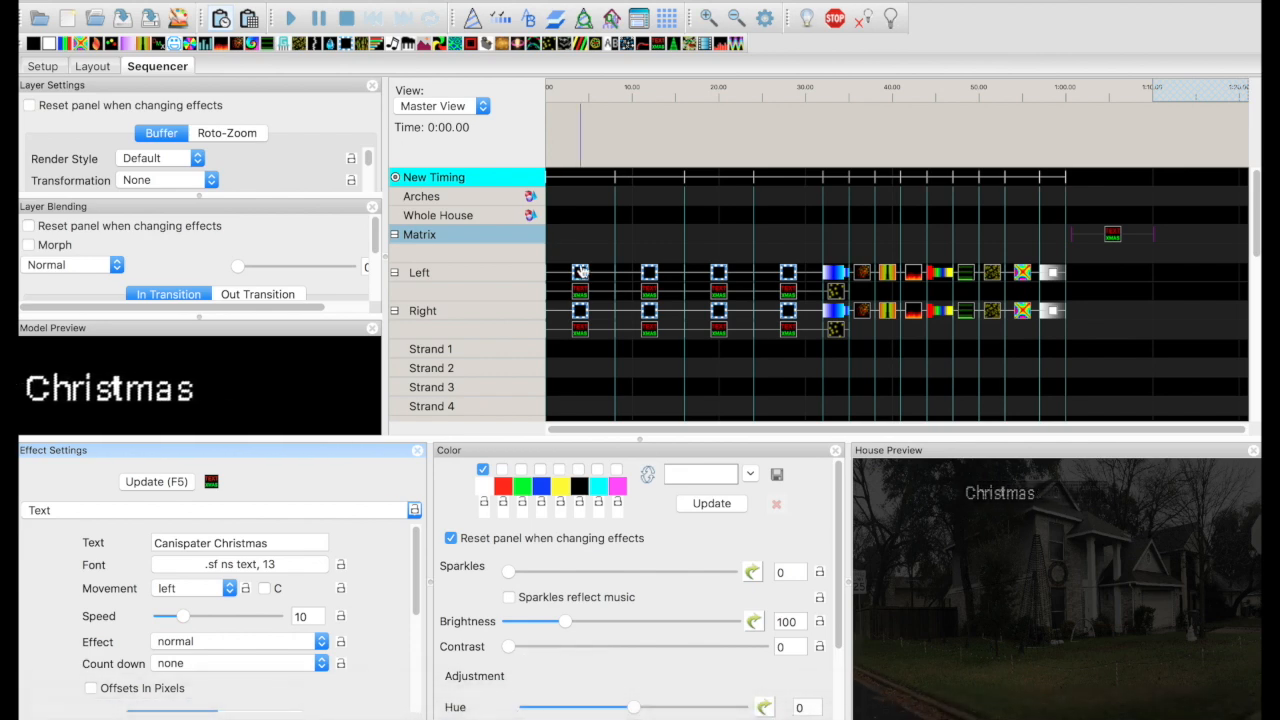
{"action": "key", "text": "super+Tab"}
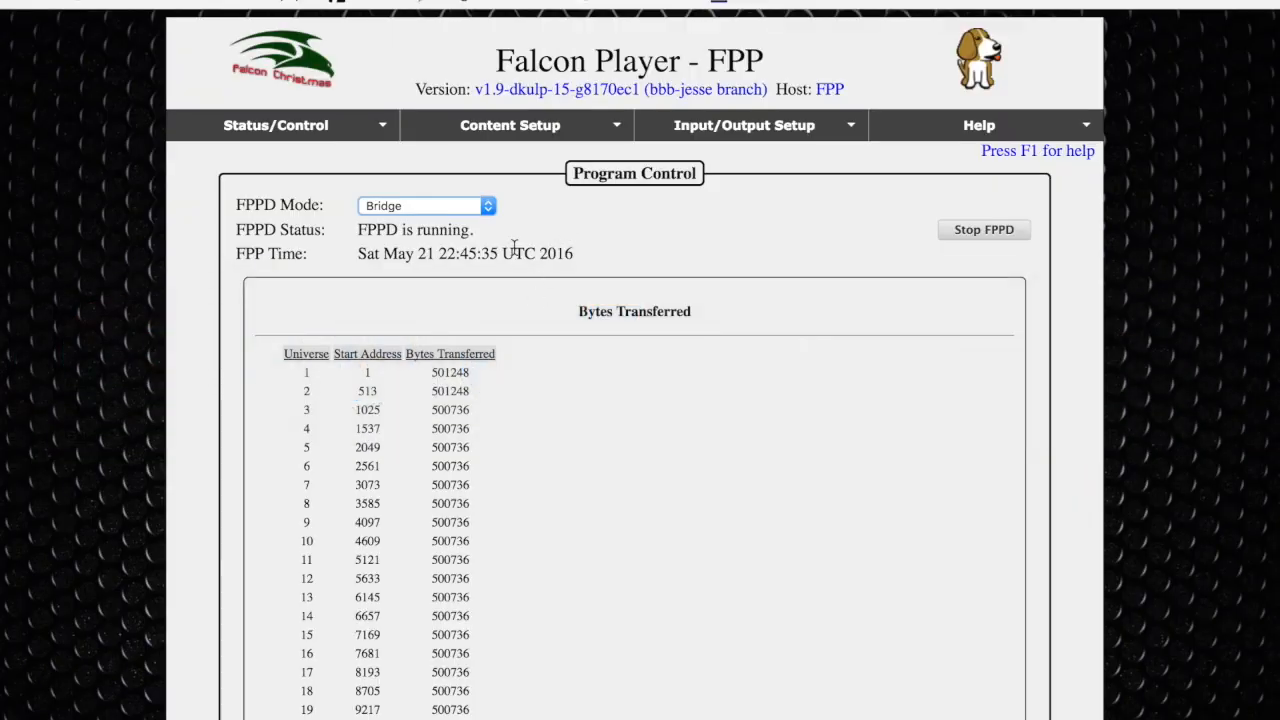
- Set FPPD Mode to Player (Standalone) and start playing the Matrix playlist
{"action": "left_click", "coordinate": [486, 209]}
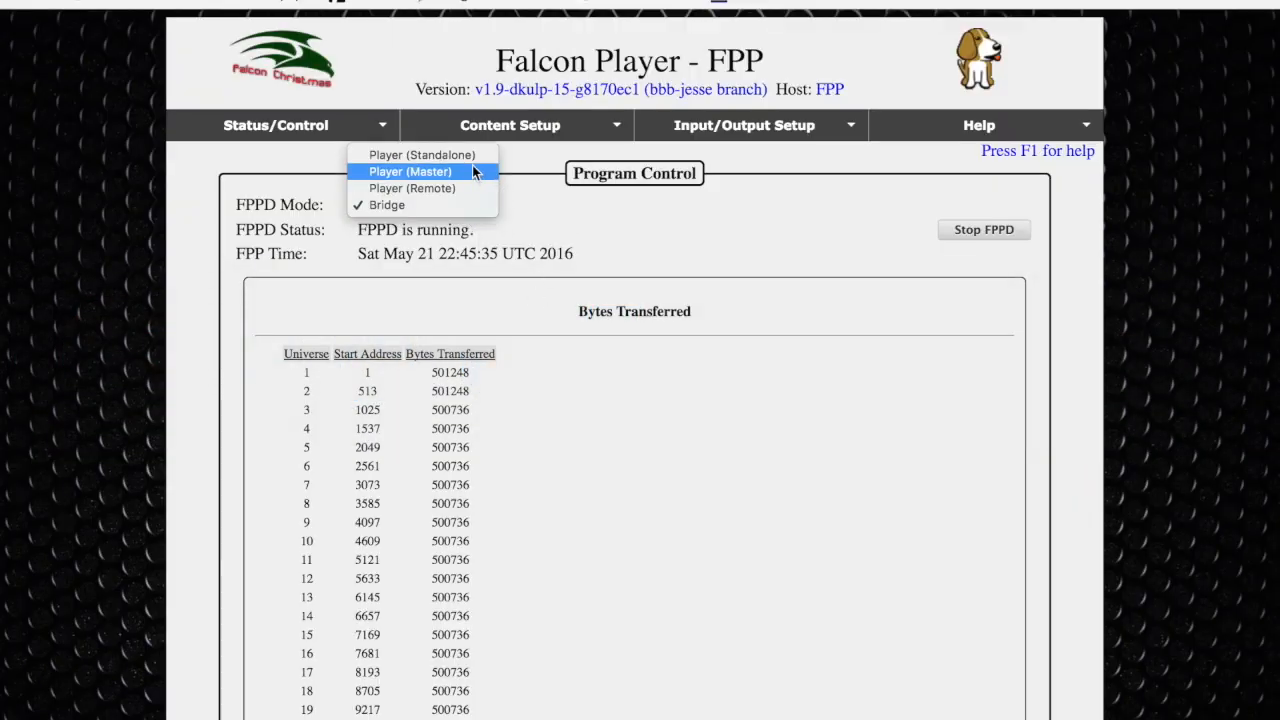
{"action": "left_click", "coordinate": [440, 155]}
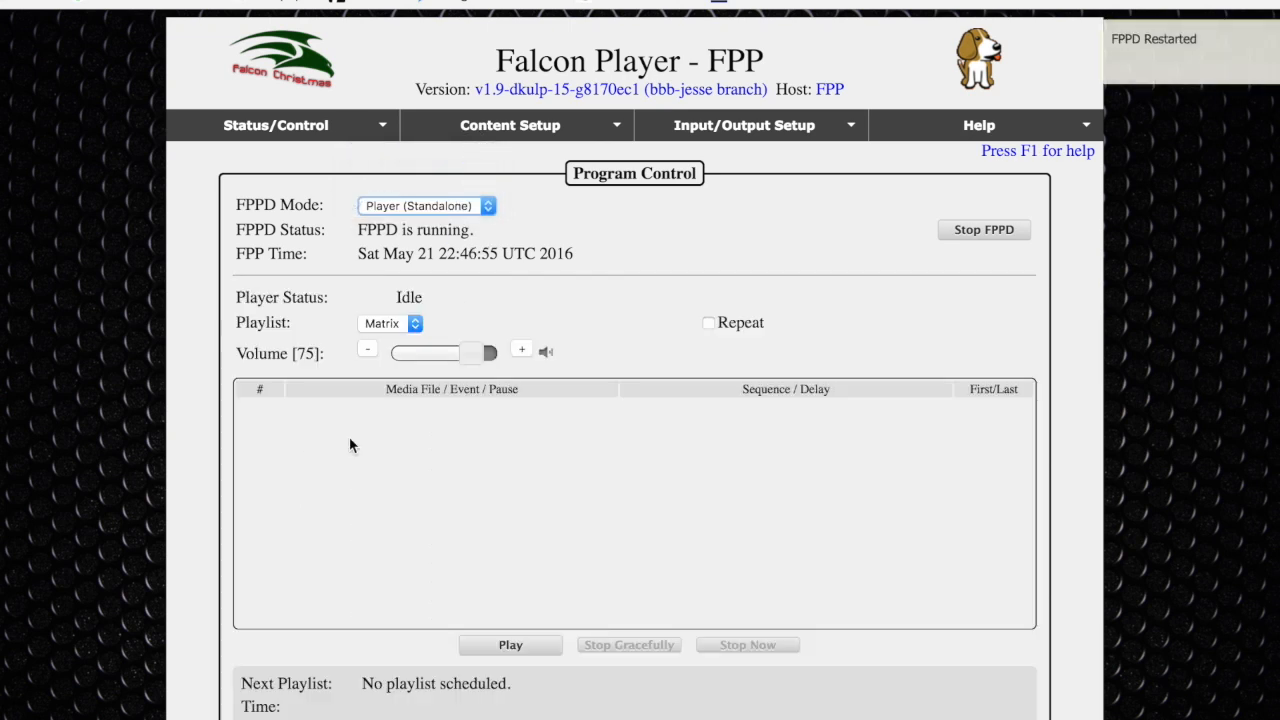
{"action": "left_click", "coordinate": [510, 645]}
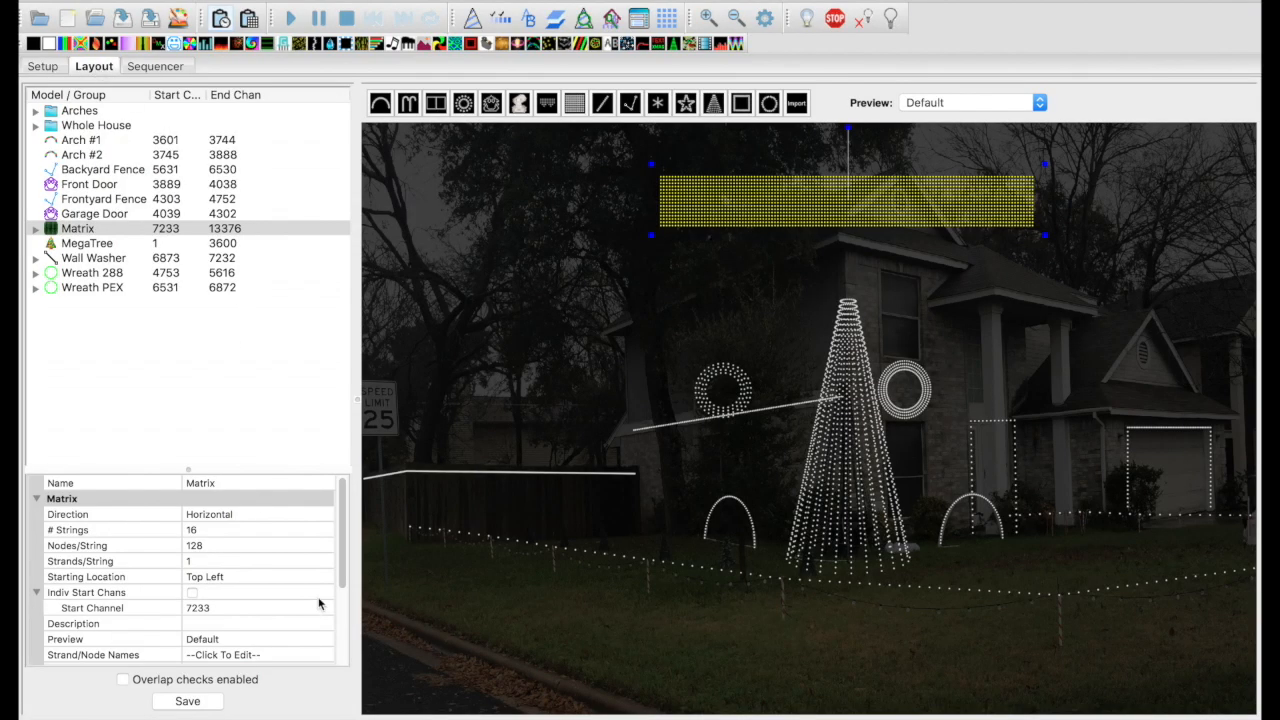
{"action": "scroll", "coordinate": [320, 604], "scroll_direction": "down", "scroll_amount": 5}
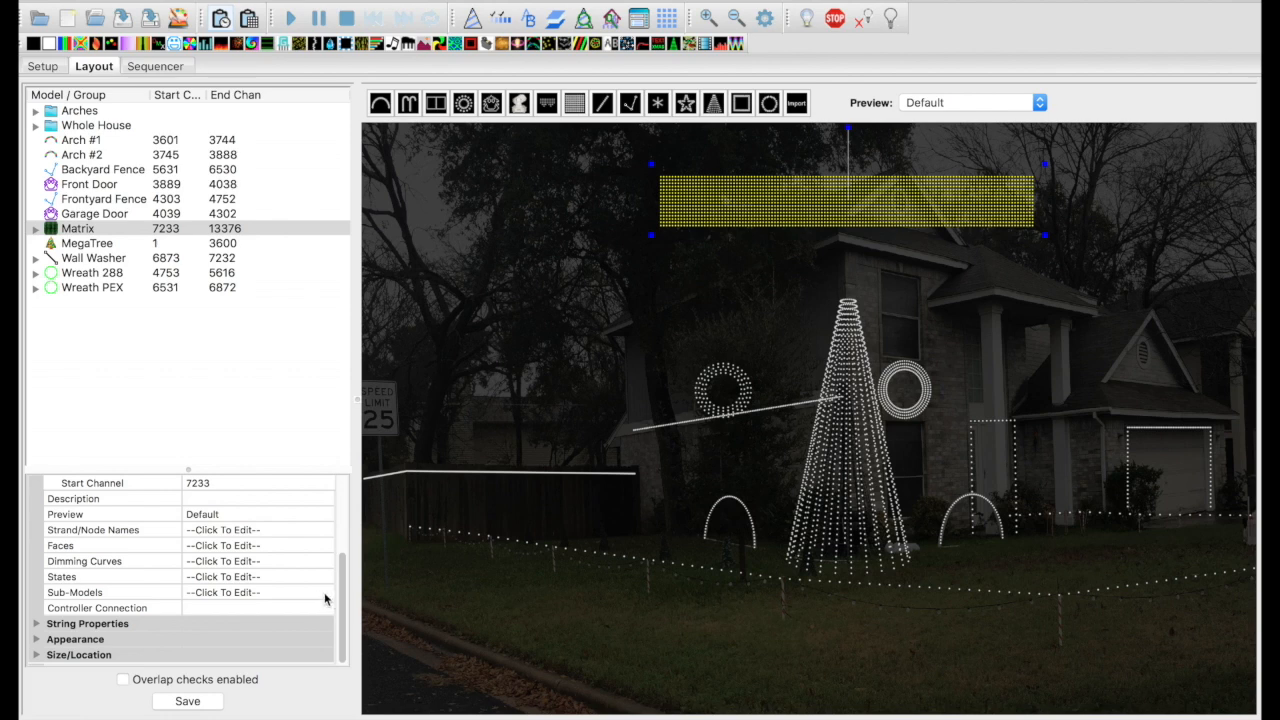
- Review the Matrix model's Left and Right sub-models, cancel without changes, then go to the sequencer
{"action": "left_click", "coordinate": [324, 594]}
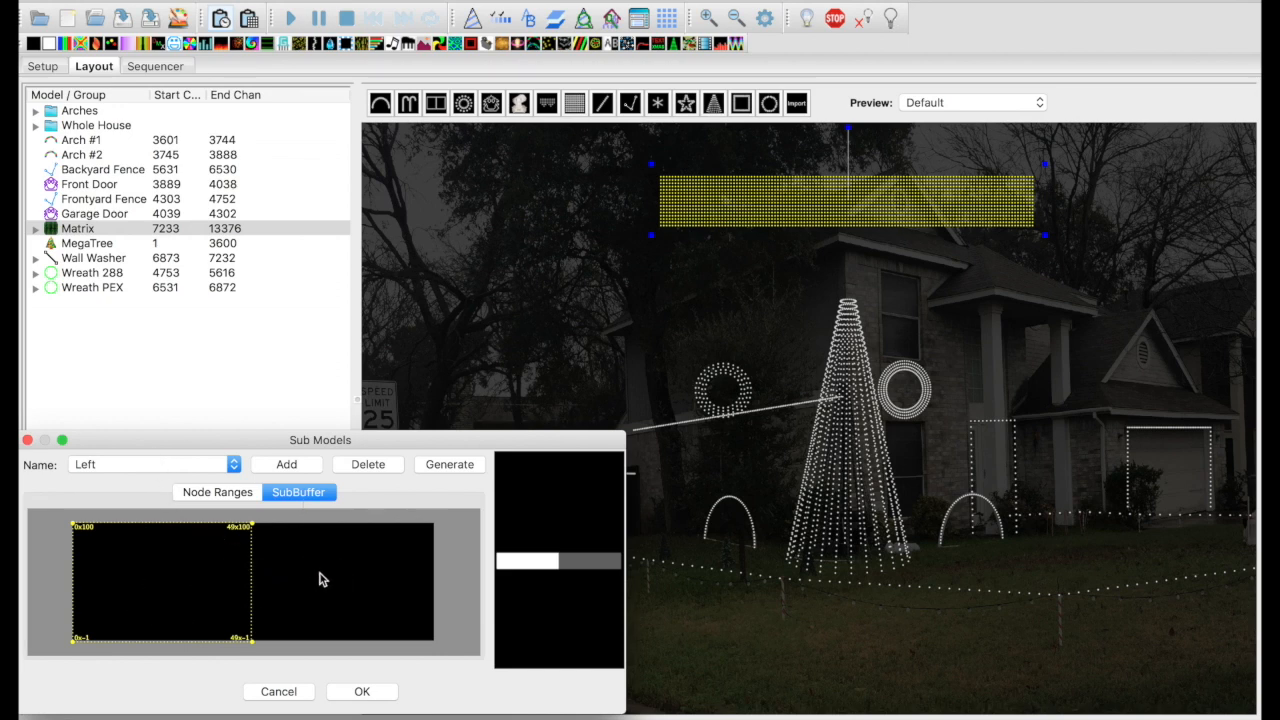
{"action": "left_click", "coordinate": [205, 471]}
{"action": "left_click", "coordinate": [200, 479]}
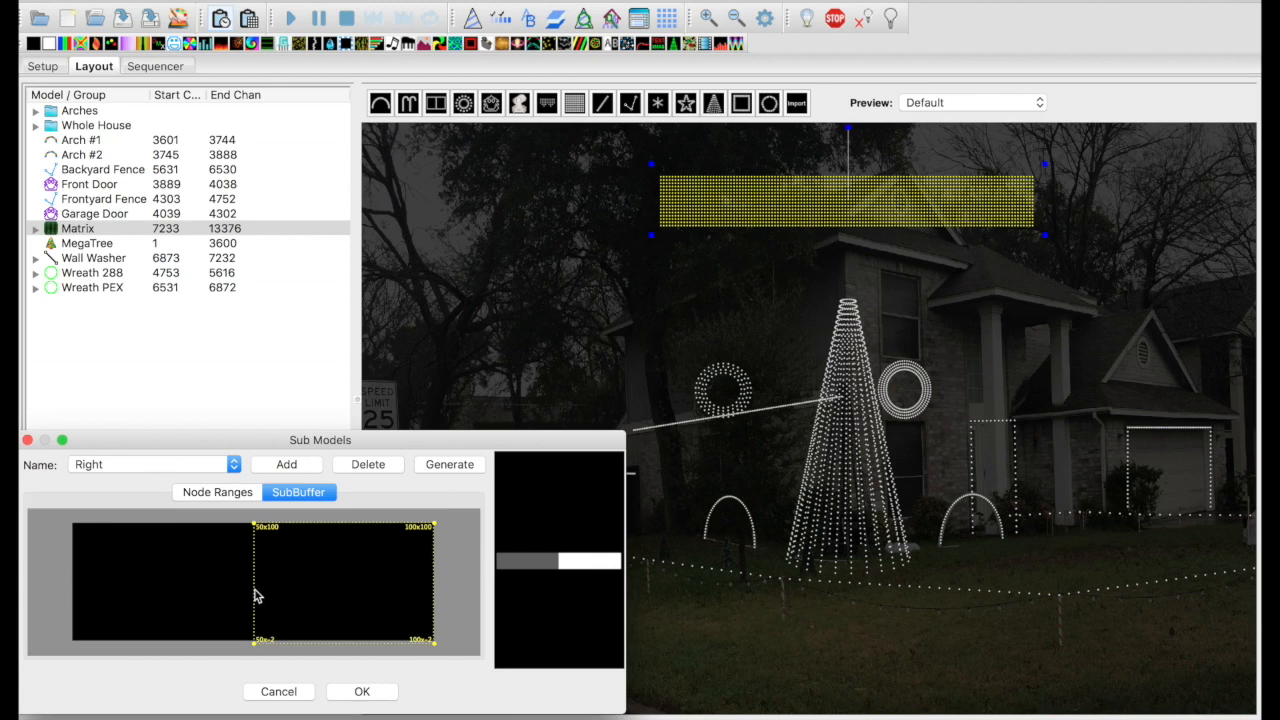
{"action": "left_click", "coordinate": [278, 692]}
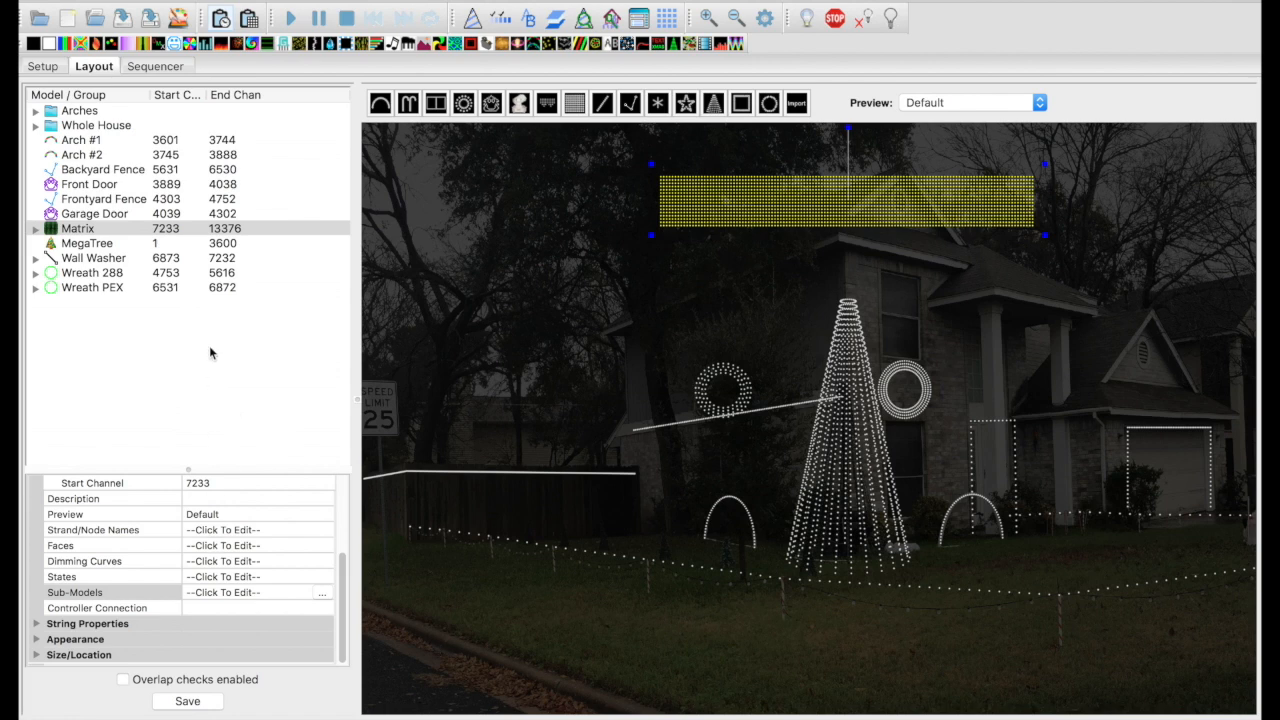
{"action": "mouse_move", "coordinate": [197, 228]}
{"action": "left_click", "coordinate": [155, 66]}
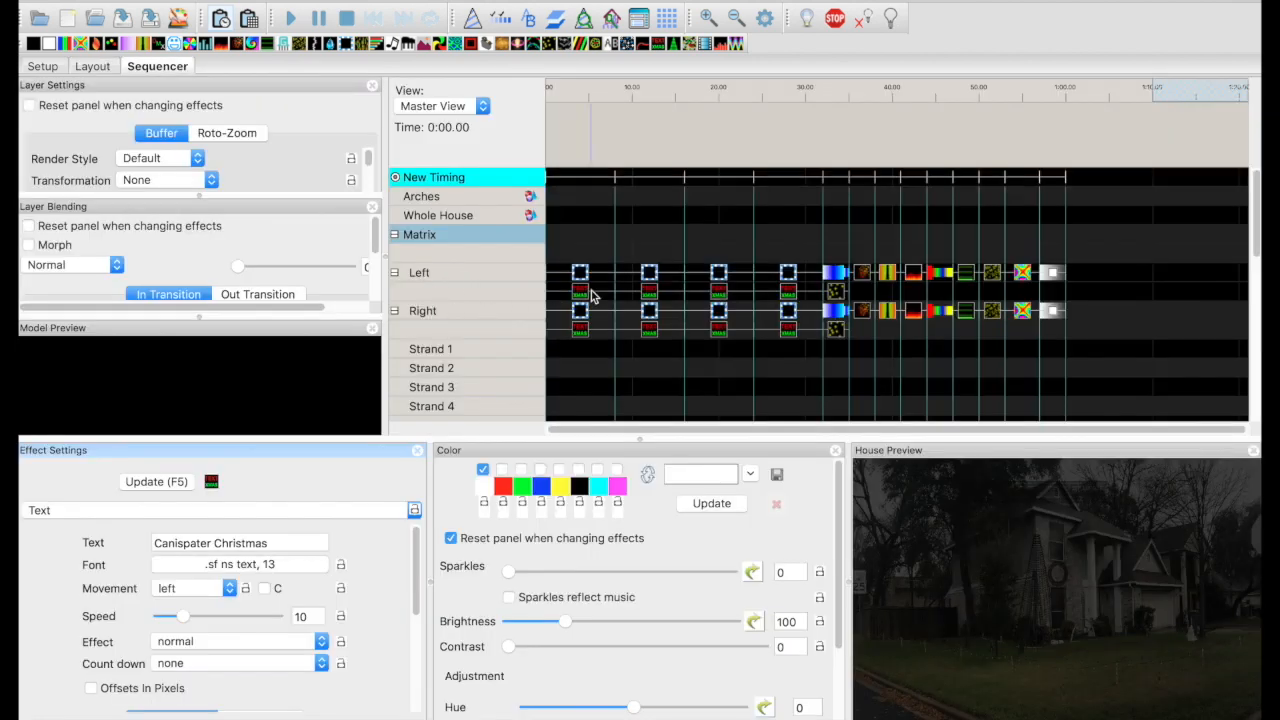
- Select the Fireworks effect on the Left sub-model row to preview it
{"action": "left_click", "coordinate": [863, 273]}
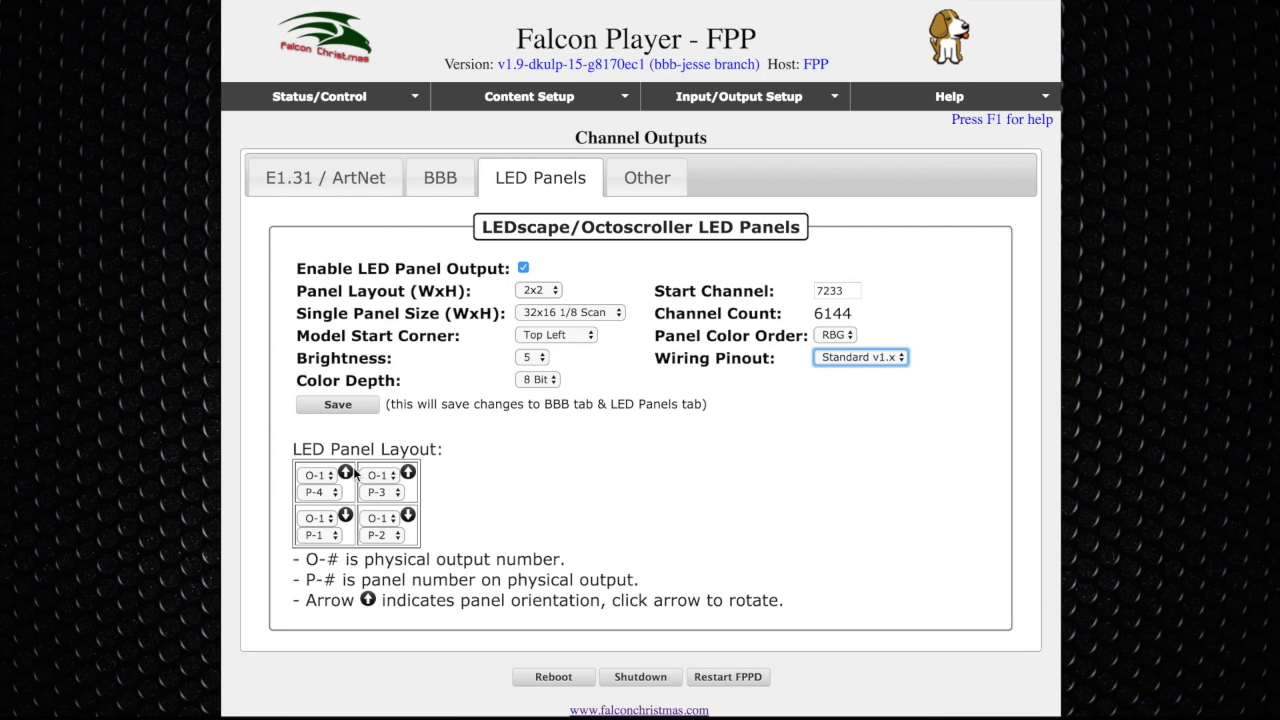
- Save the LED panel settings, restart FPPD and go to the status page
{"action": "left_click", "coordinate": [337, 404]}
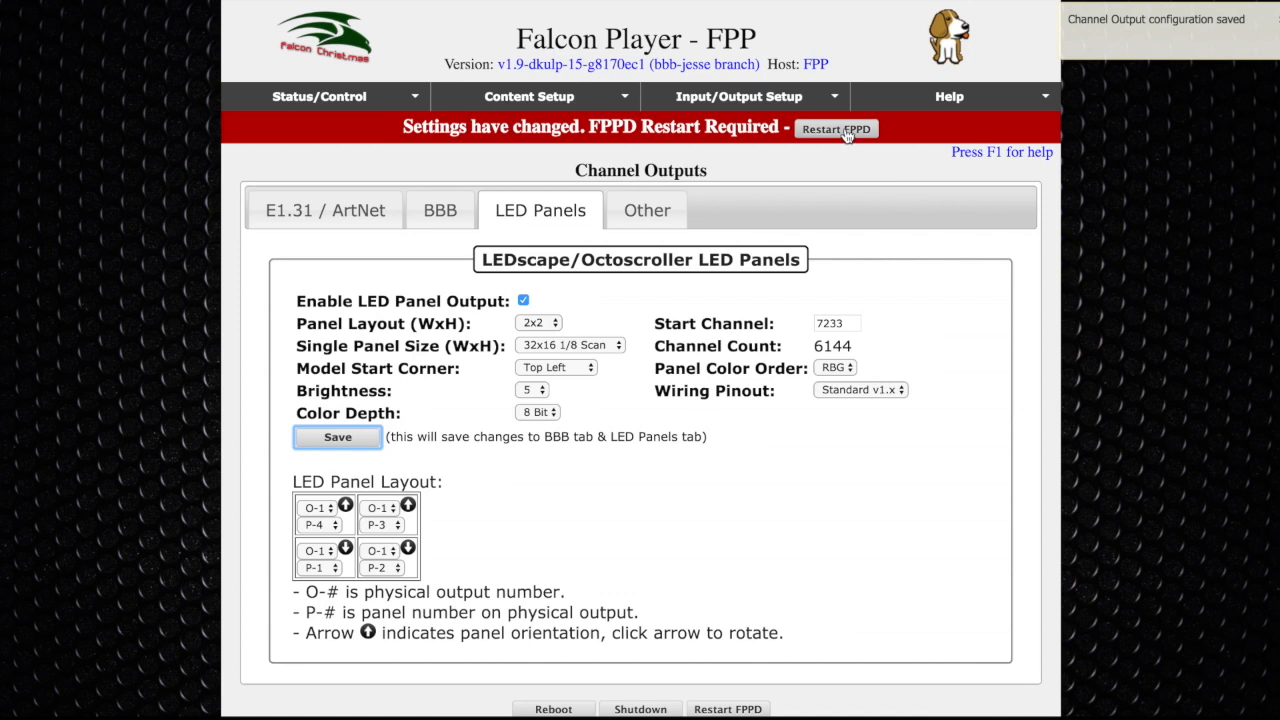
{"action": "left_click", "coordinate": [838, 129]}
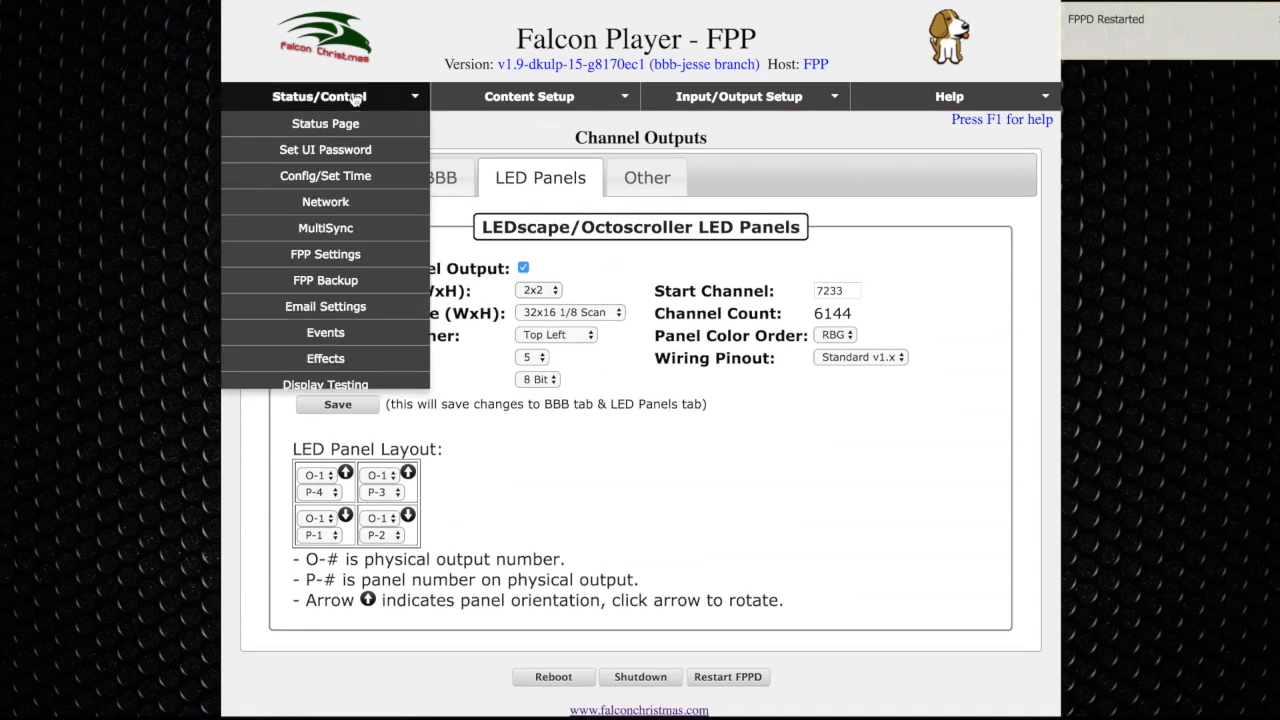
{"action": "left_click", "coordinate": [330, 121]}
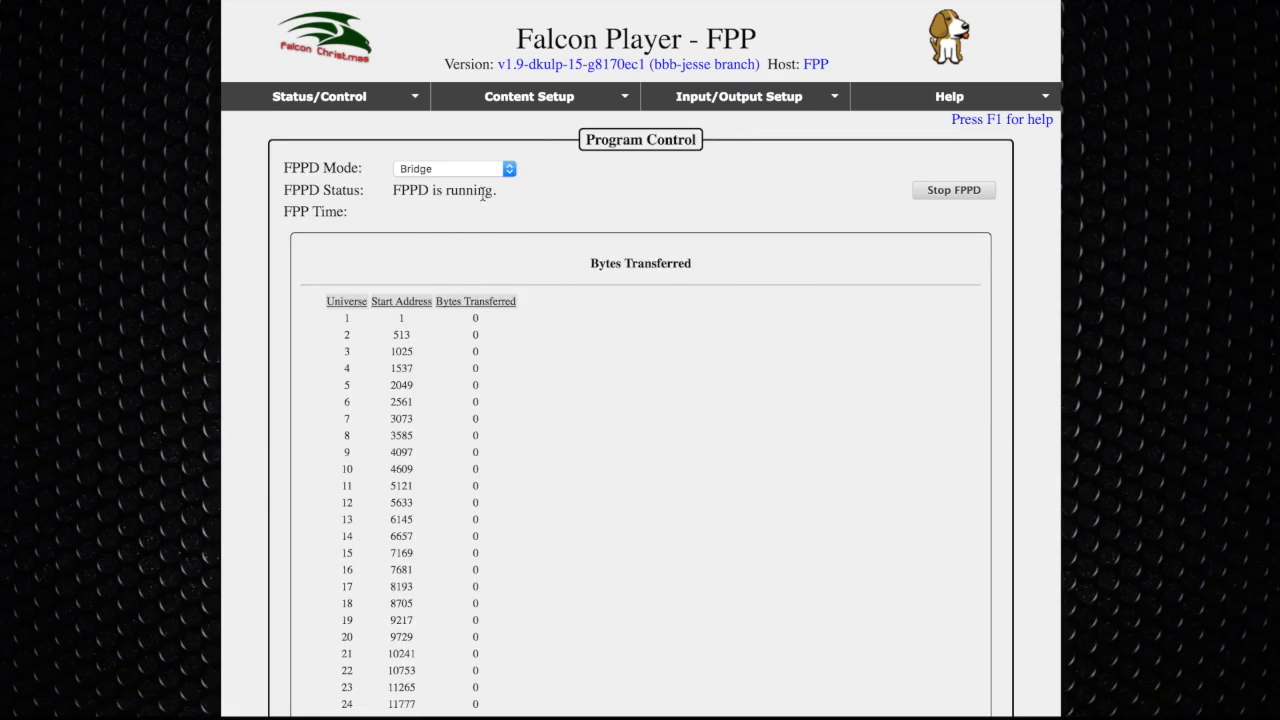
- Switch over to xLights to set up the alternative matrix models
{"action": "key", "text": "super+Tab"}
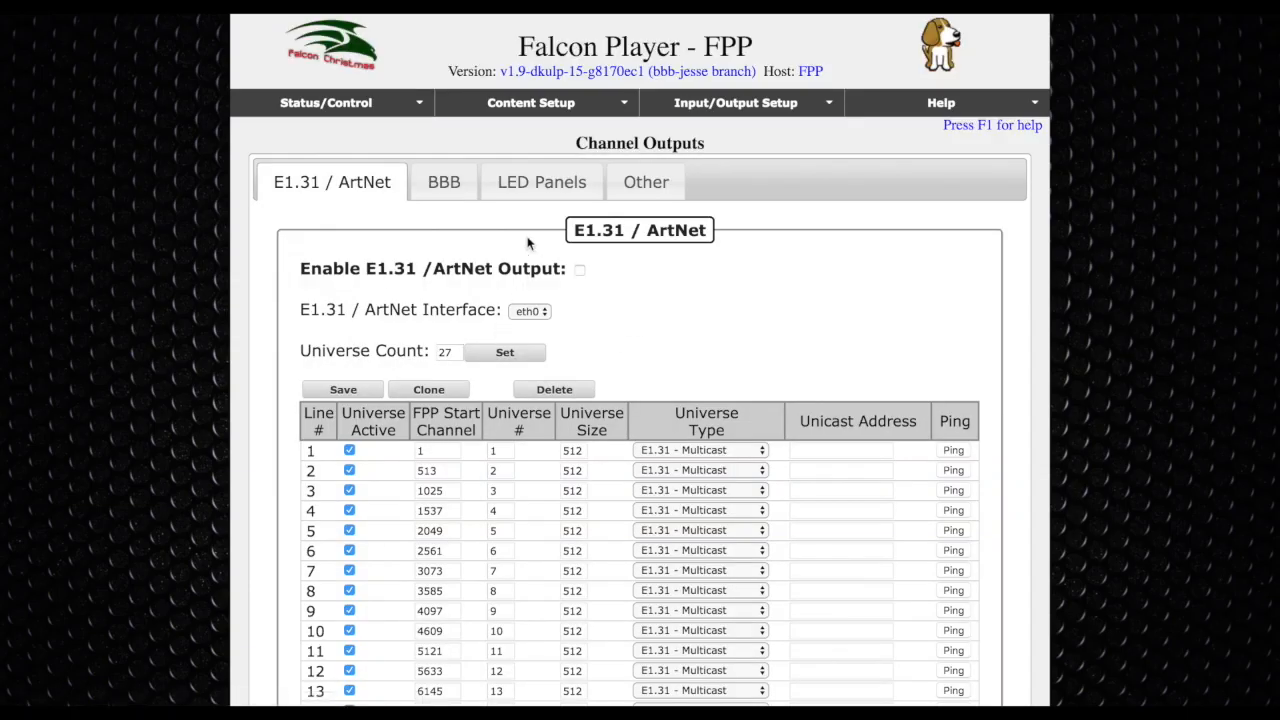
- On the LED Panels page, rotate the top-left panel's orientation in the 2x2 layout
{"action": "left_click", "coordinate": [541, 182]}
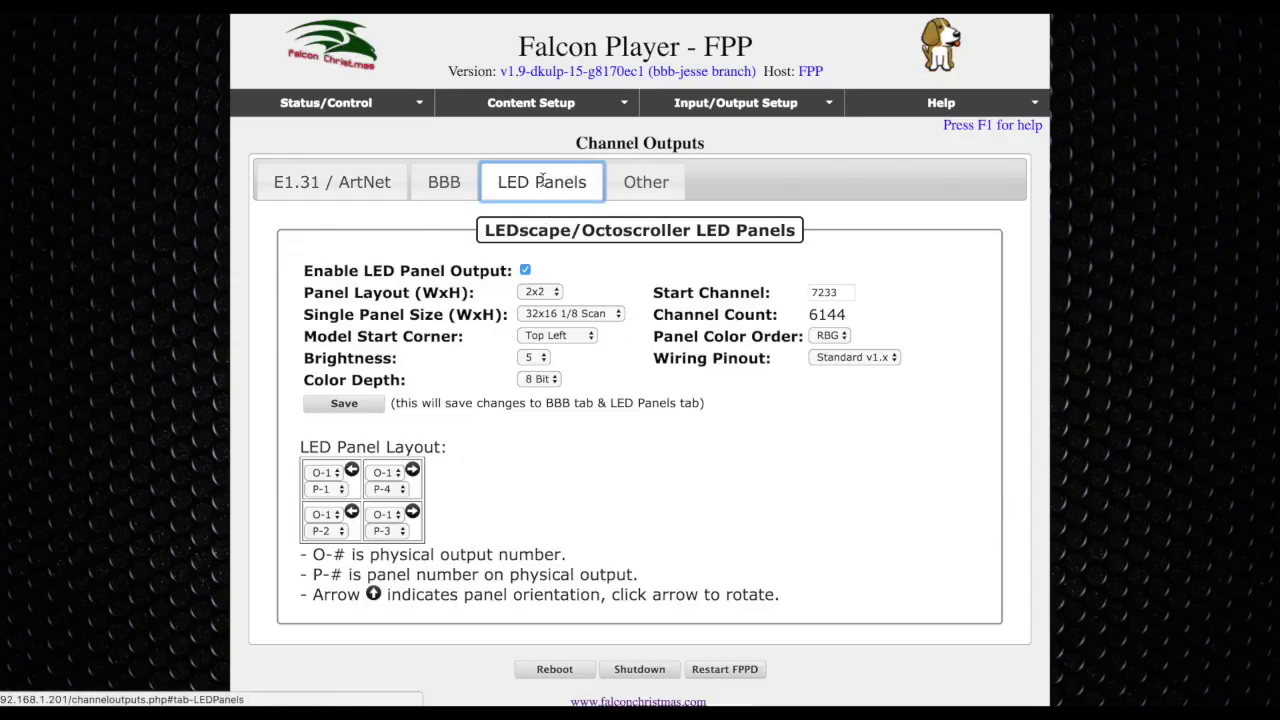
{"action": "left_click", "coordinate": [351, 472]}
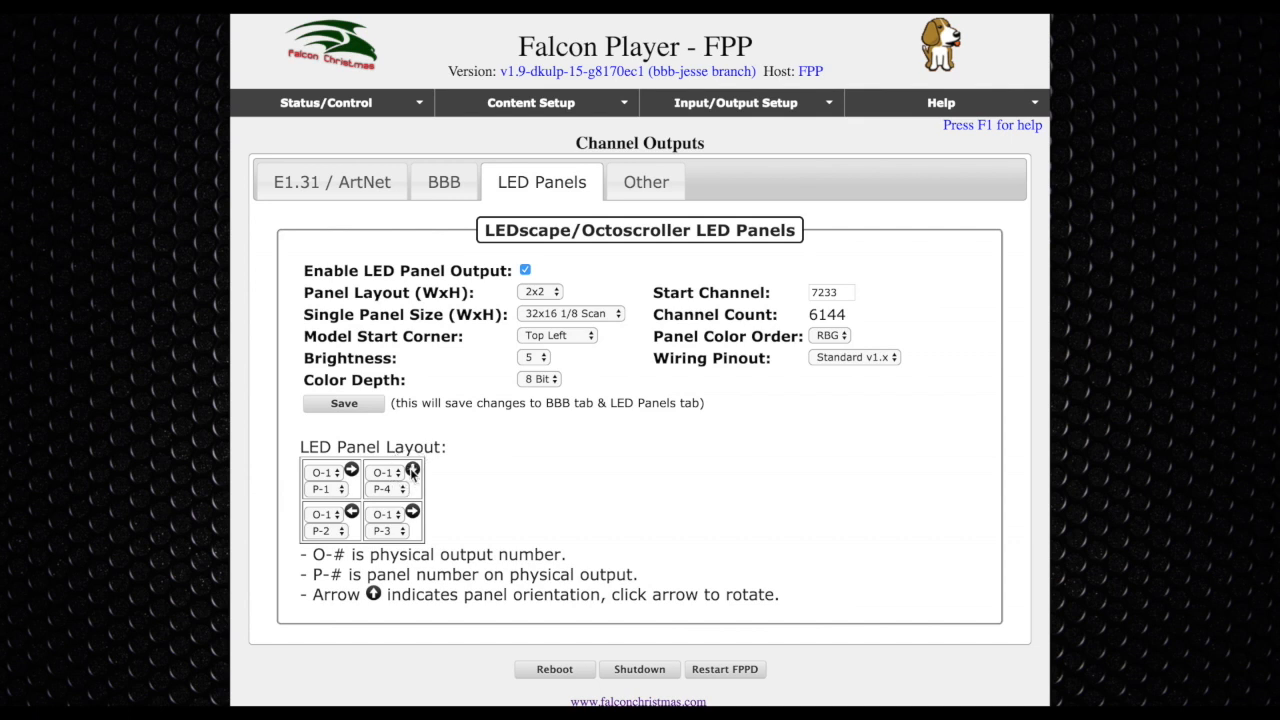